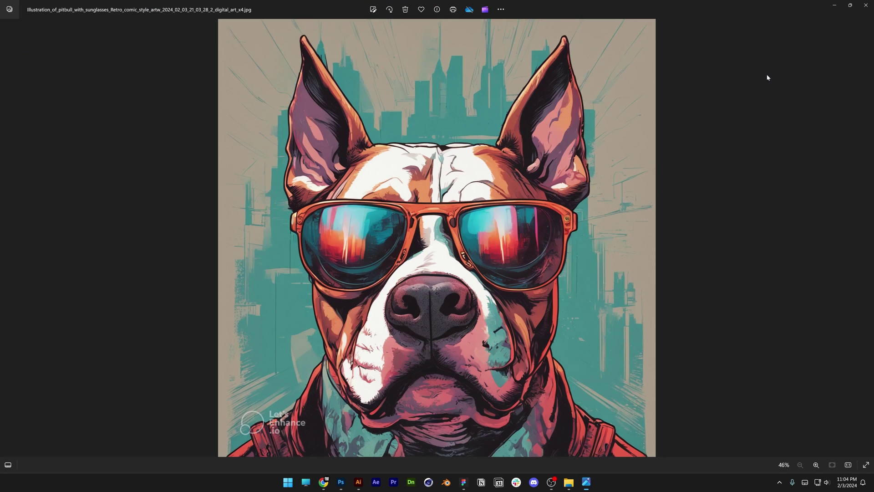
Zoom into the upscaled pitbull-with-sunglasses illustration in Photos and pan to inspect the ears, glasses and muzzle.
scroll(460, 257, up, 3)
drag(460, 257, 459, 312)
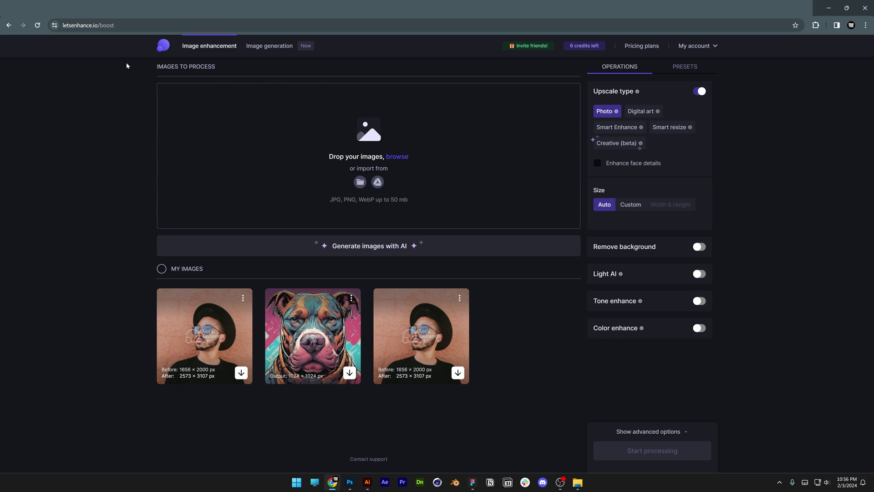
Reload the Let's Enhance page and add the Model photo to the images to process.
click(68, 25)
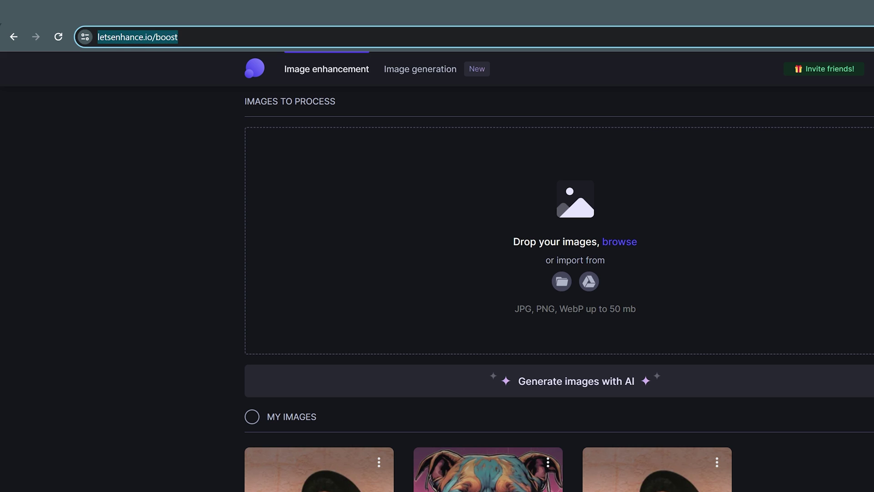
click(58, 36)
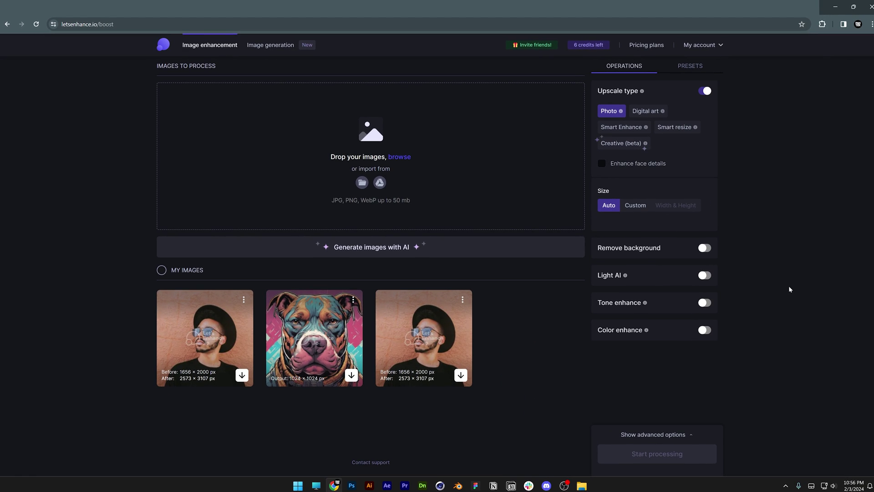
drag(593, 293, 441, 119)
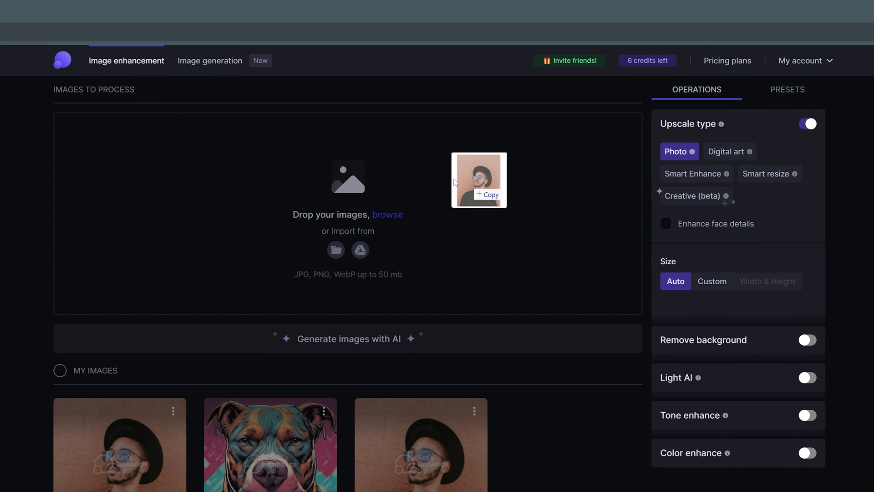
drag(444, 162, 377, 228)
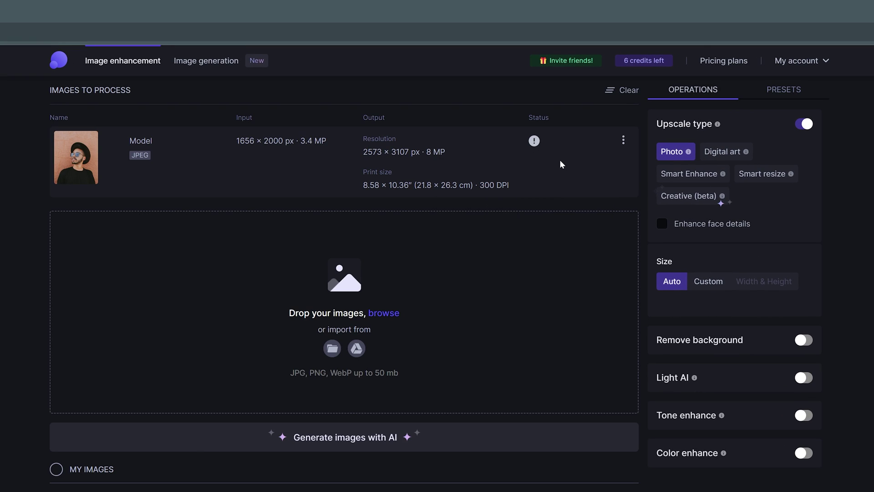
Enable Light AI at 80%, Tone enhance at 60% and Color enhance at 90%, with background removal off.
click(802, 341)
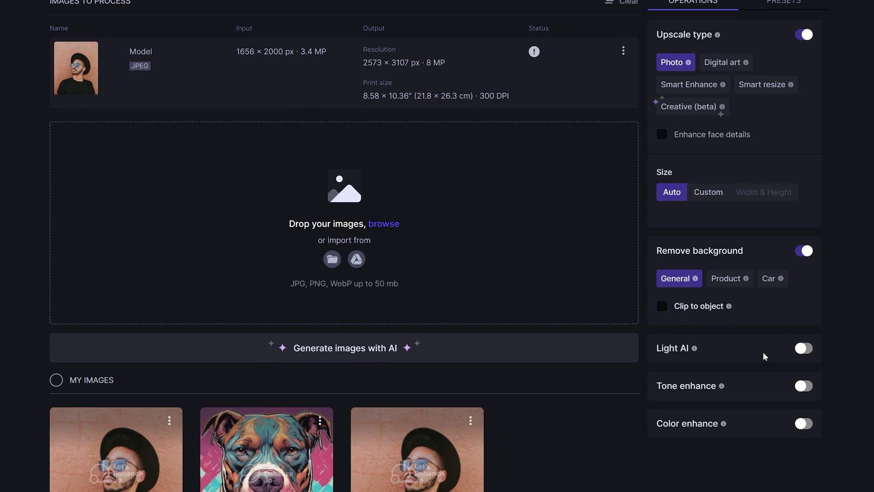
click(803, 419)
drag(719, 369, 792, 370)
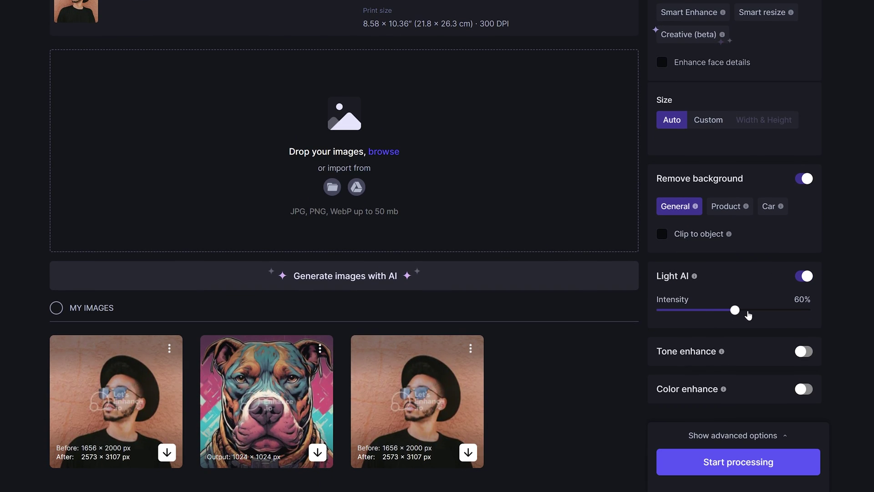
drag(792, 311, 780, 310)
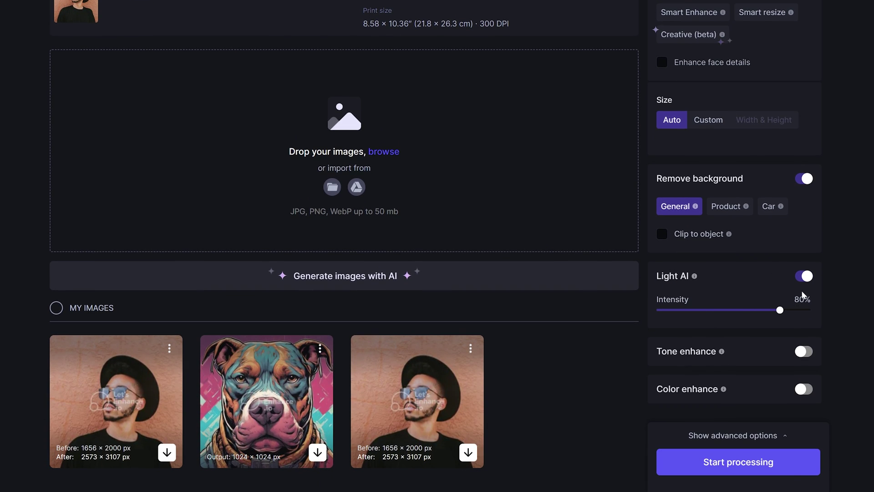
click(806, 179)
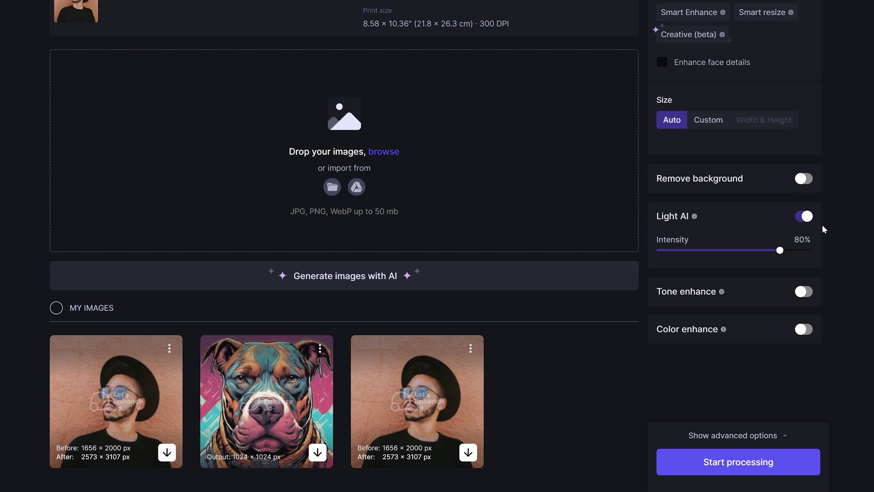
click(804, 293)
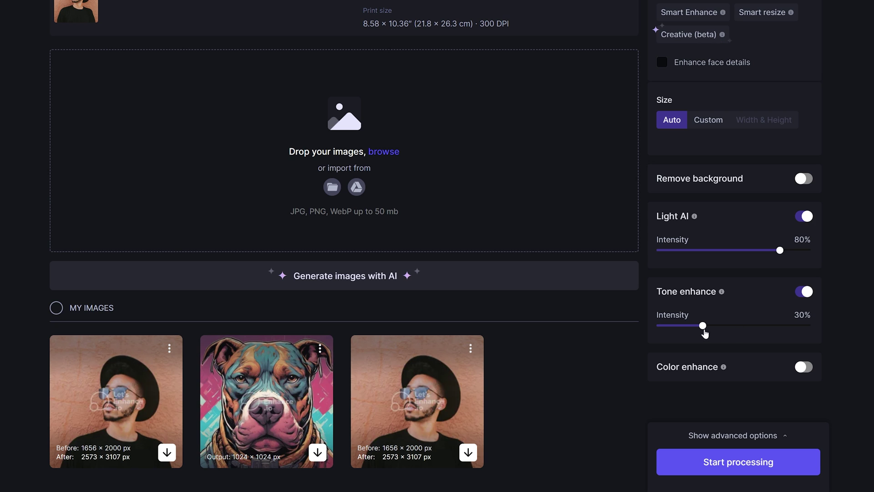
drag(703, 326, 749, 327)
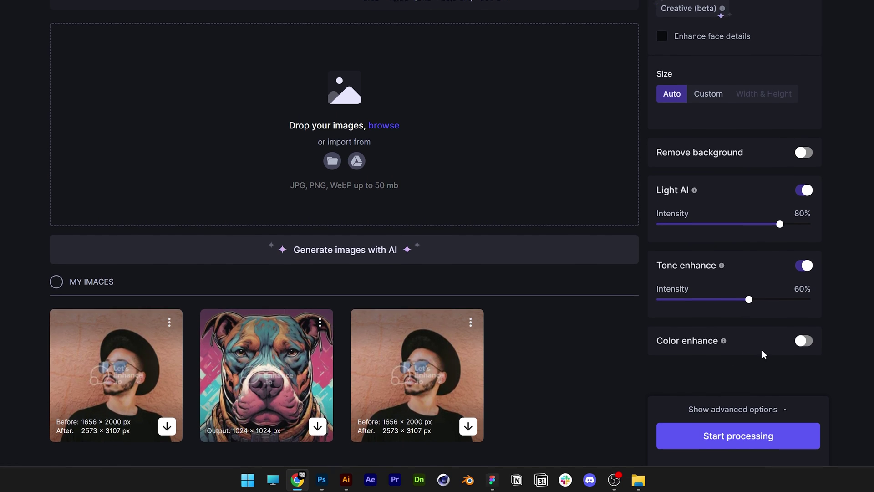
click(804, 366)
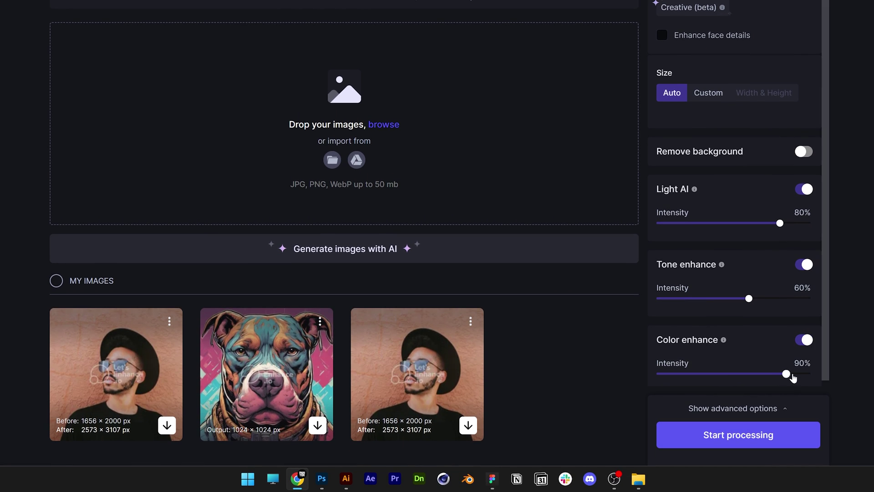
Start processing the Model photo, producing a 2573 × 3107 px result in My Images.
click(769, 438)
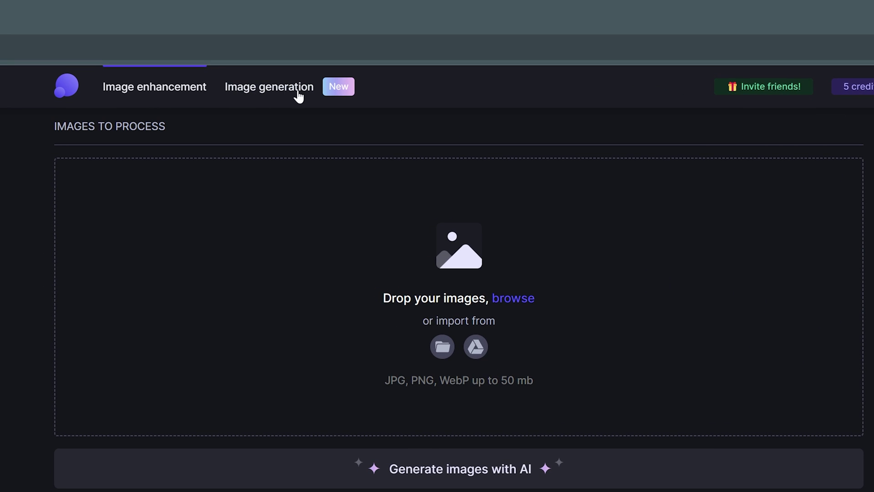
In Image generation, choose the Illustration type and enter the prompt 'pitbull with sunglasses'.
click(173, 15)
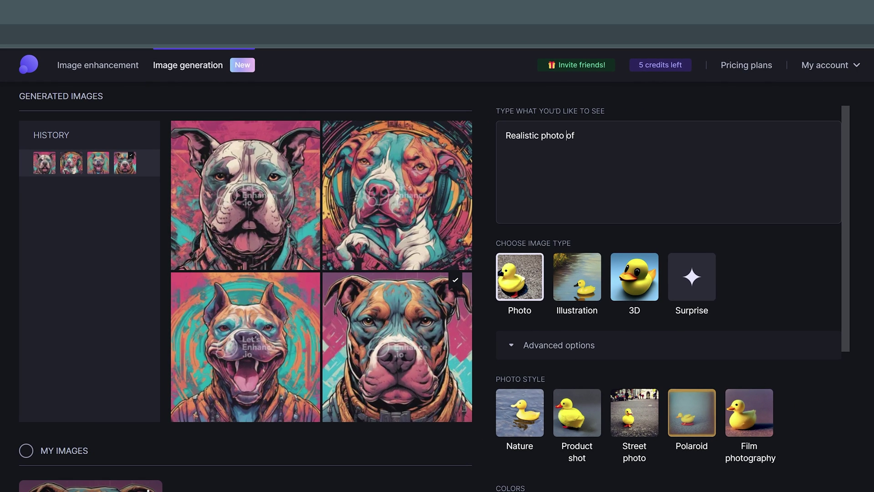
key(ctrl+a)
click(574, 346)
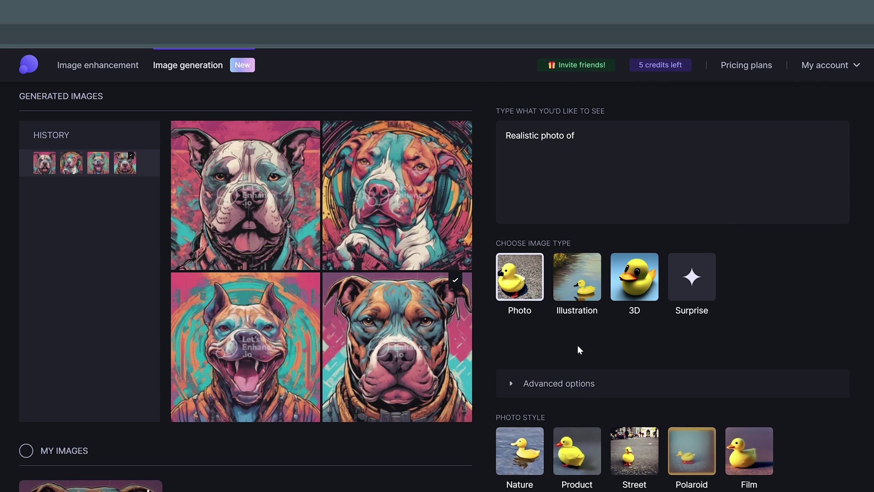
click(569, 434)
scroll(777, 341, down, 8)
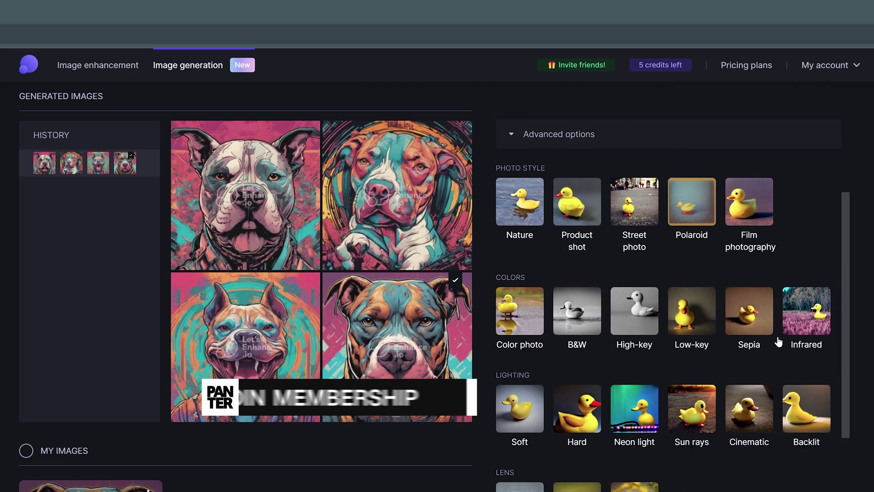
scroll(778, 342, up, 8)
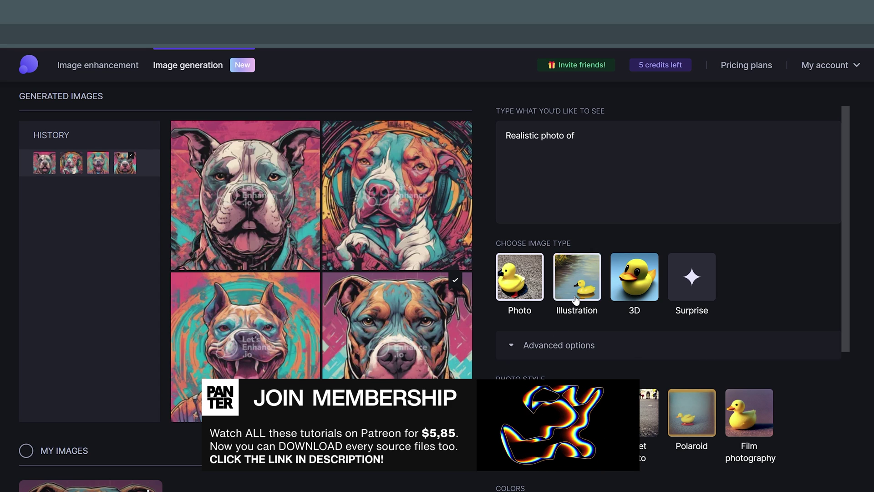
click(592, 281)
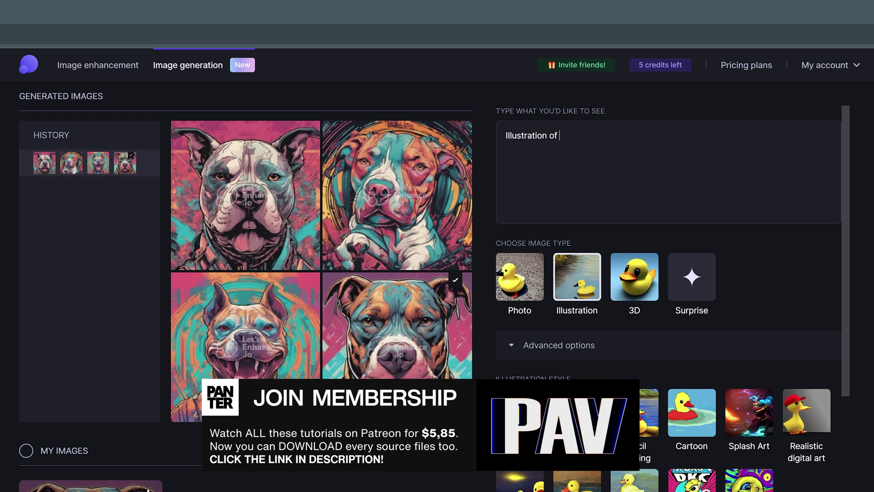
text(pitbu)
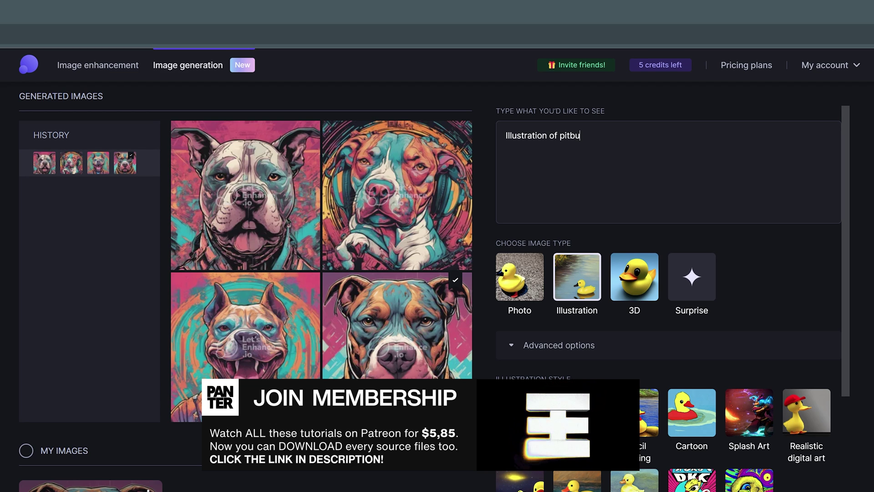
text(ll with sungla)
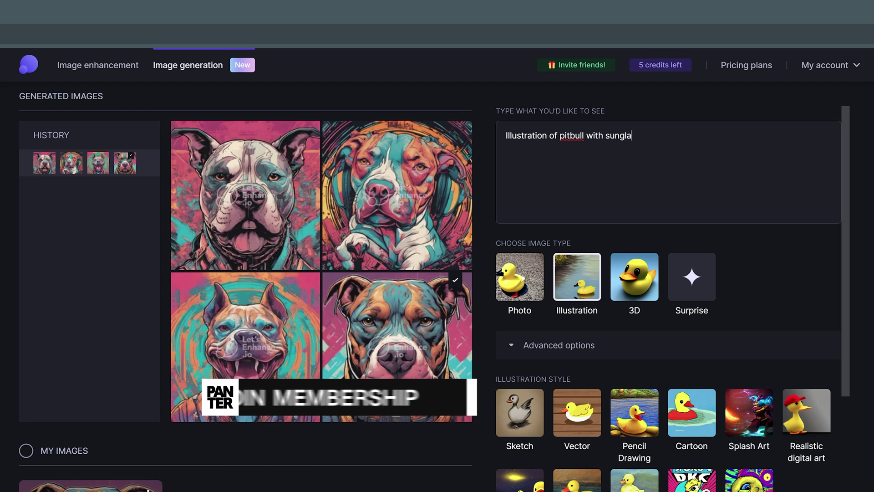
text(sses)
Select Front point of view, Highly Detailed detail level and Energetic mood for the illustration.
scroll(747, 291, down, 1)
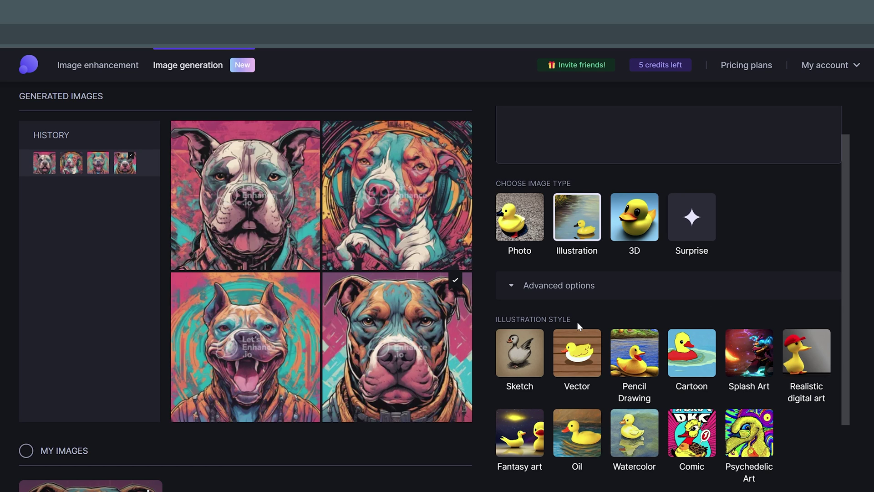
scroll(579, 326, down, 1)
scroll(560, 272, down, 3)
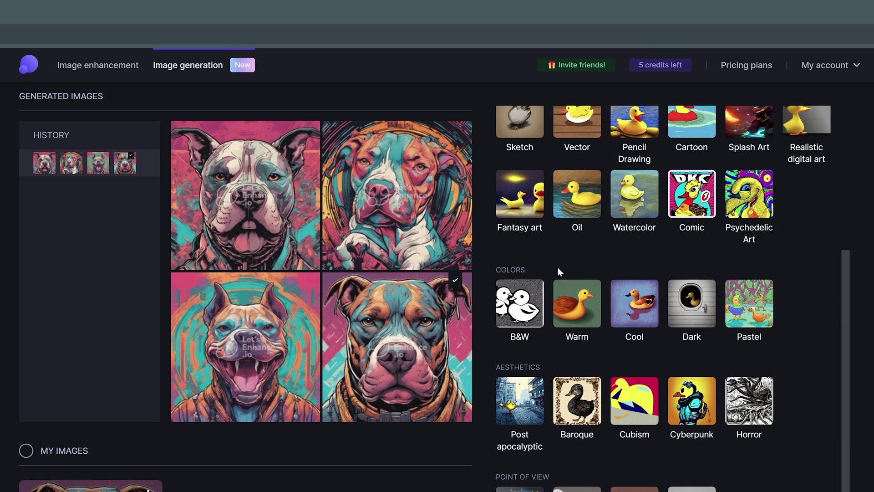
scroll(655, 346, down, 1)
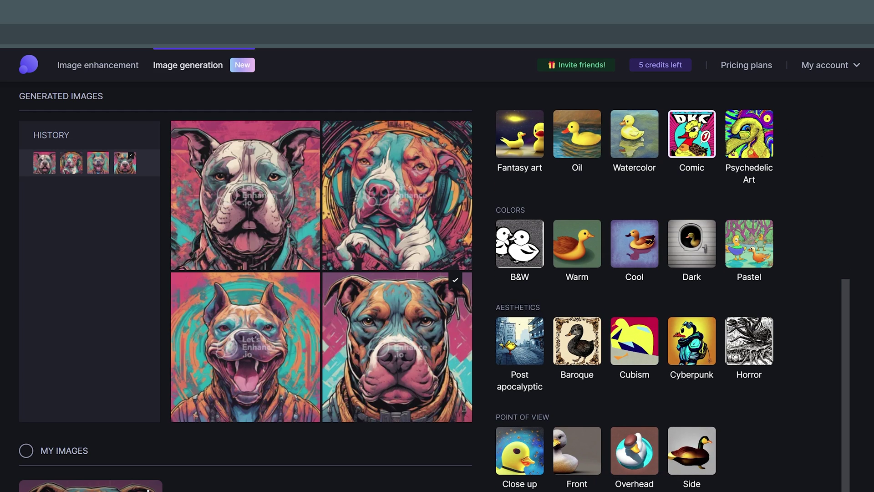
scroll(697, 362, down, 2)
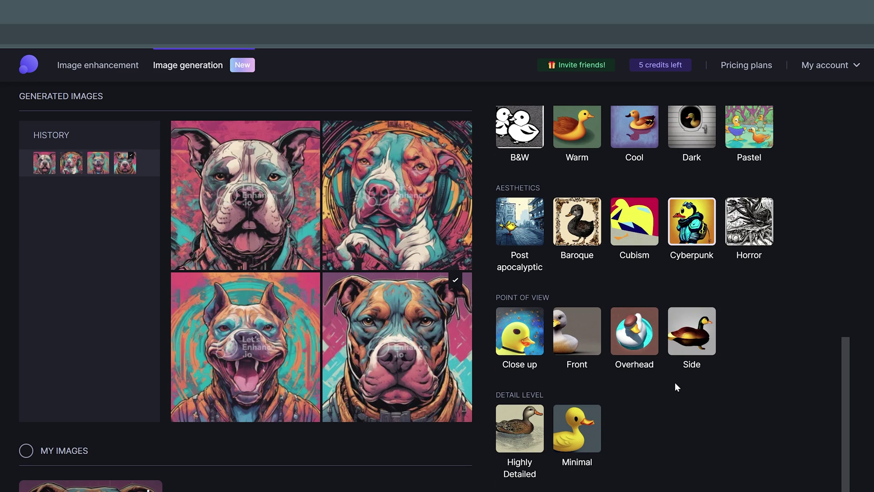
click(586, 332)
scroll(656, 397, down, 2)
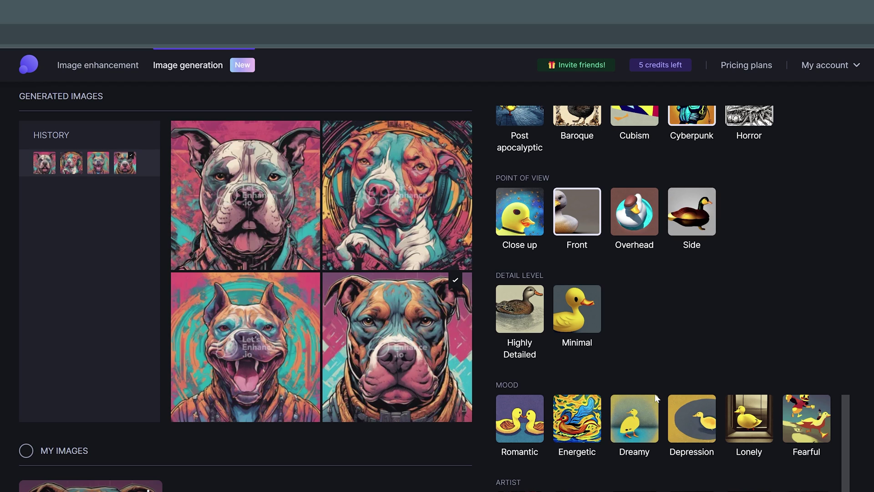
click(529, 322)
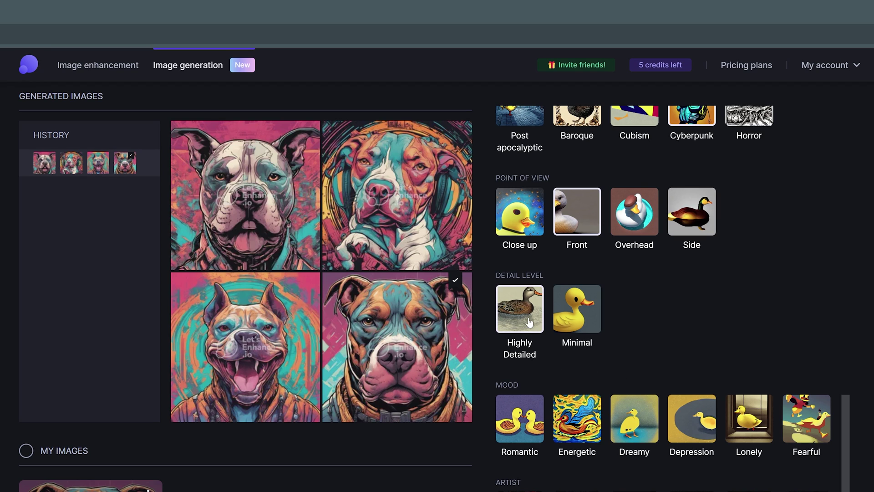
scroll(666, 321, down, 1)
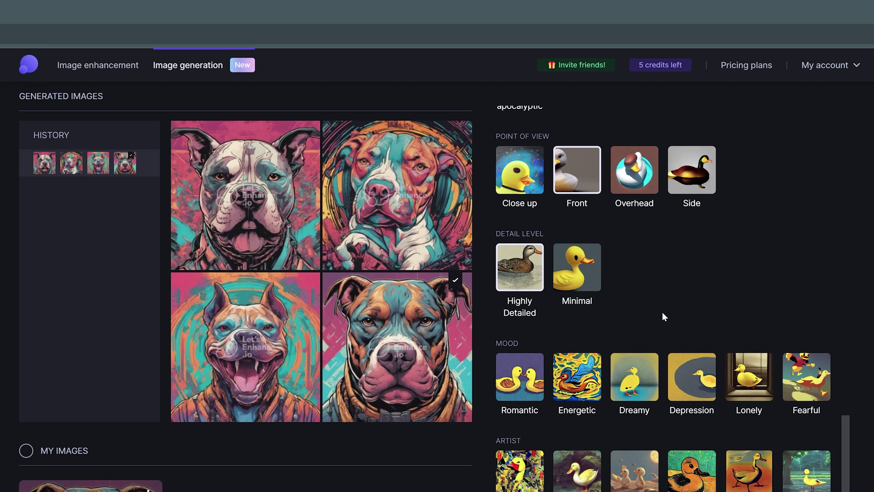
click(578, 385)
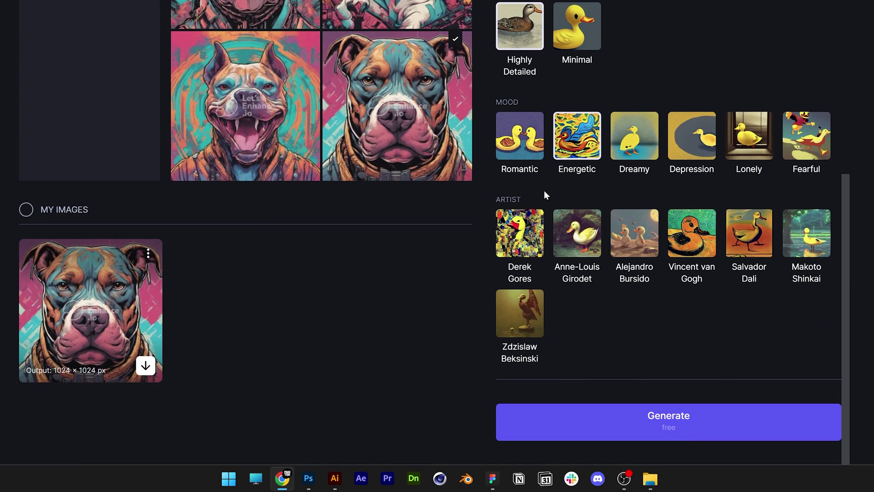
Generate the pitbull illustrations, upscale the red-jacketed one 4× to 4096 × 4096 px, and download it.
click(683, 424)
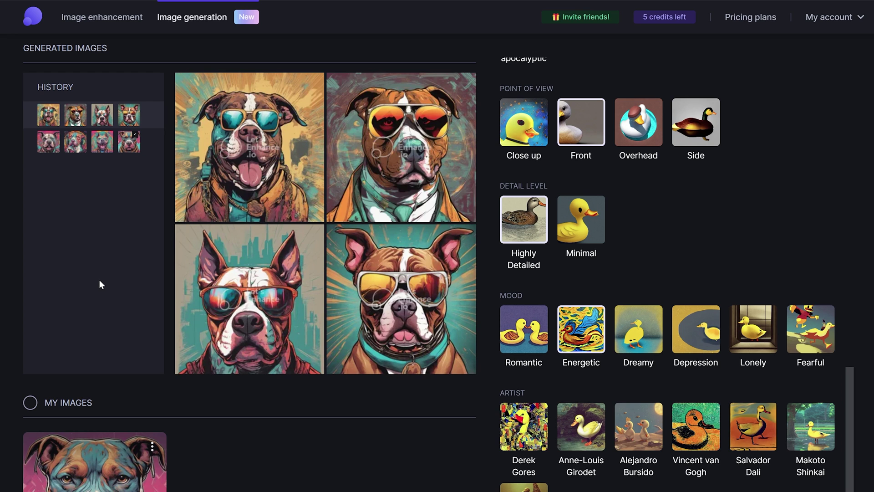
click(257, 304)
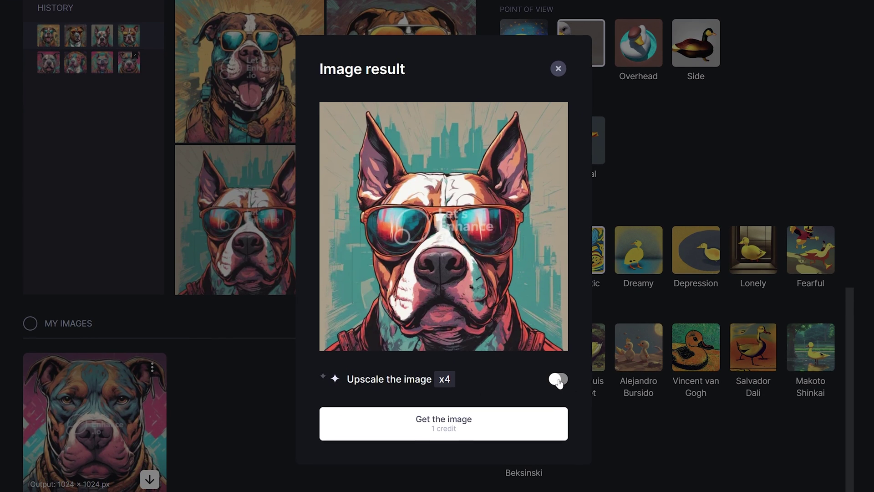
click(558, 380)
click(444, 423)
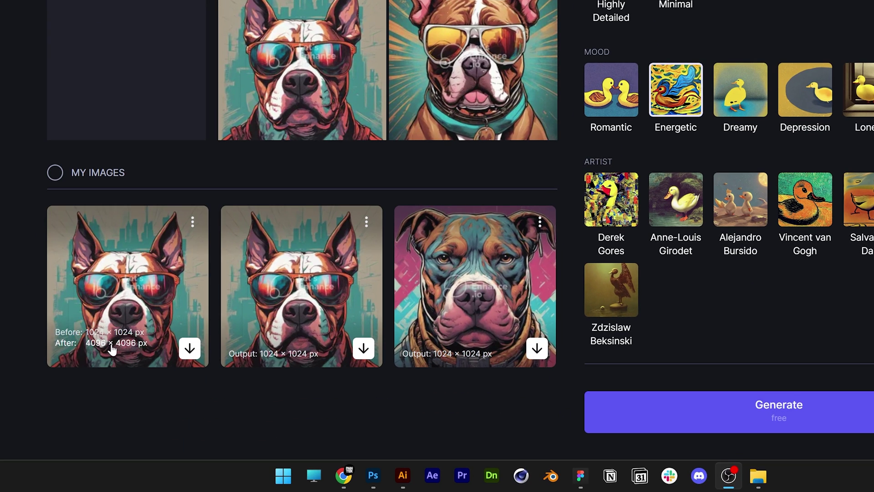
click(190, 349)
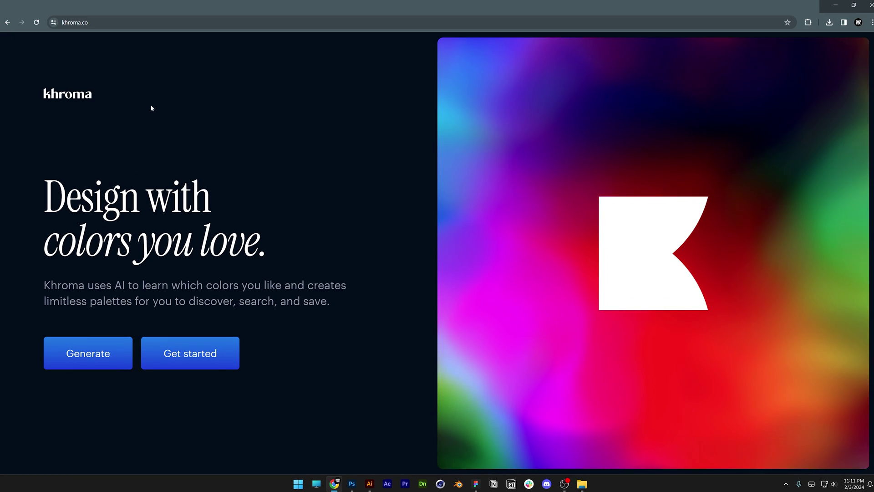
Begin Khroma's colour training from the homepage to reach the 50 favourite colours page.
drag(150, 105, 24, 89)
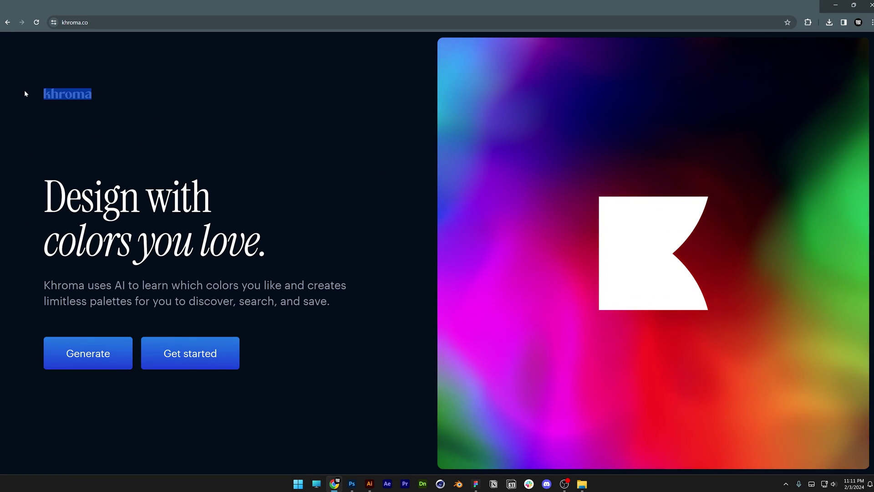
click(222, 122)
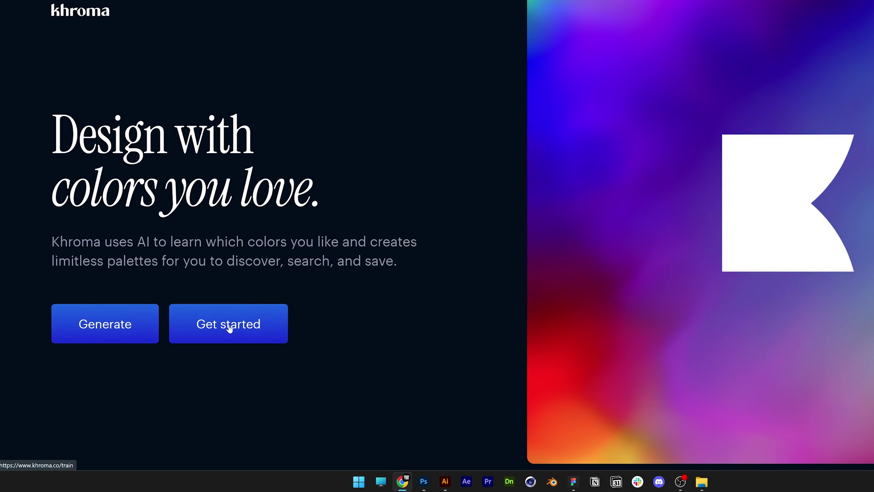
click(216, 357)
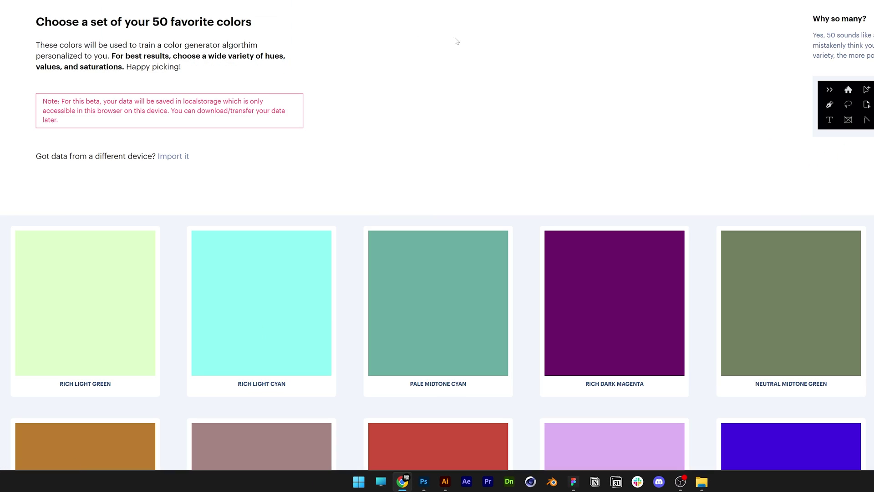
scroll(515, 52, down, 6)
scroll(515, 52, up, 7)
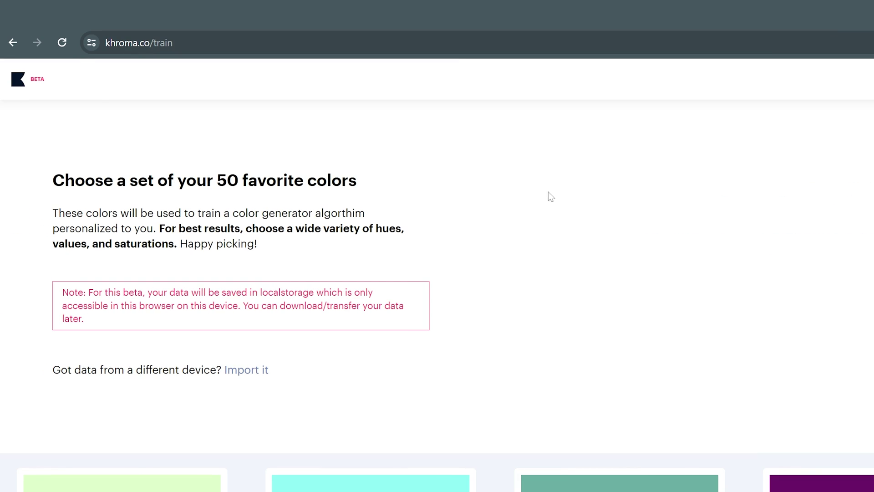
drag(53, 188, 381, 190)
click(382, 191)
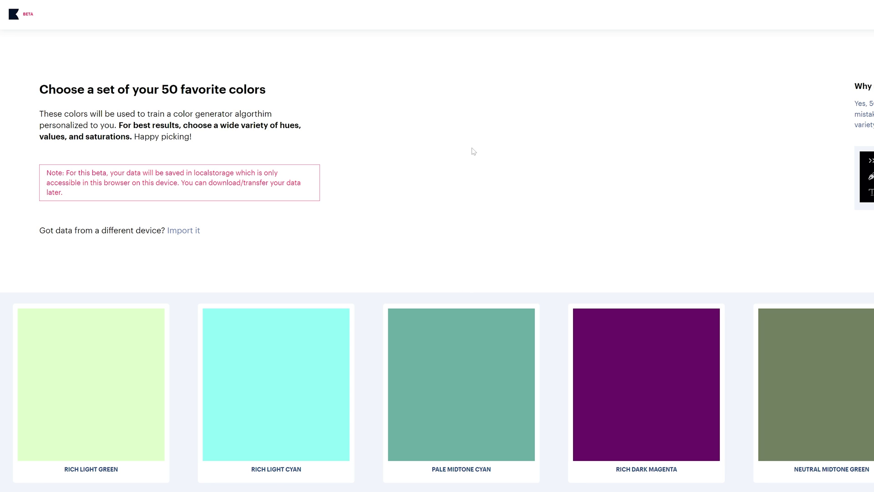
Pick favourite colours such as Rich Light Cyan and Muted Midtone Magenta.
scroll(474, 152, down, 2)
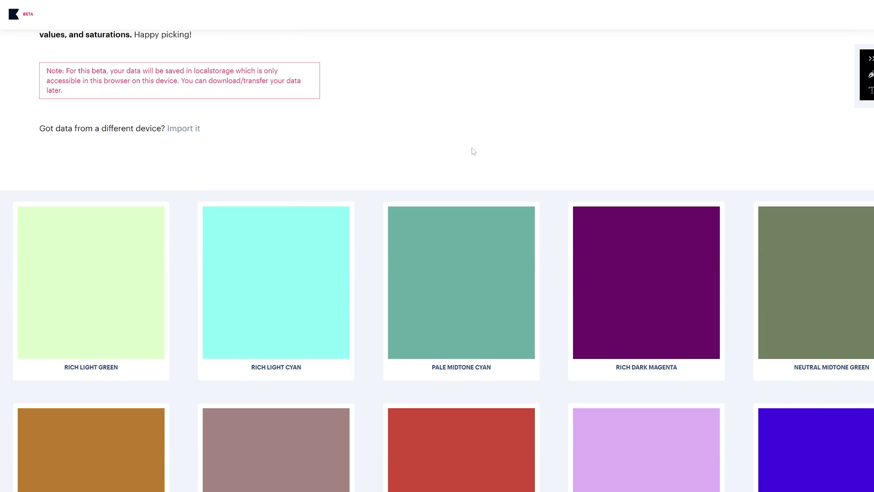
scroll(474, 151, down, 1)
click(318, 240)
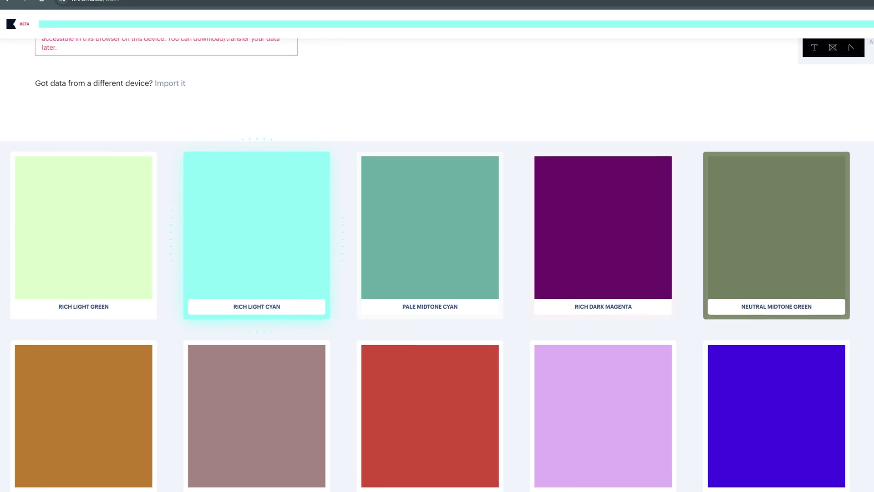
click(782, 215)
scroll(777, 260, down, 4)
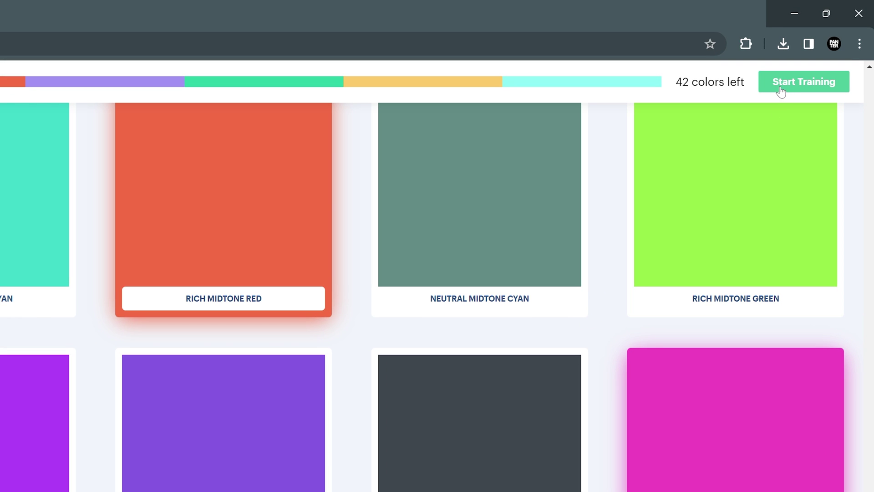
Finish training to open Khroma's personalised palette generator with type pairings.
click(814, 87)
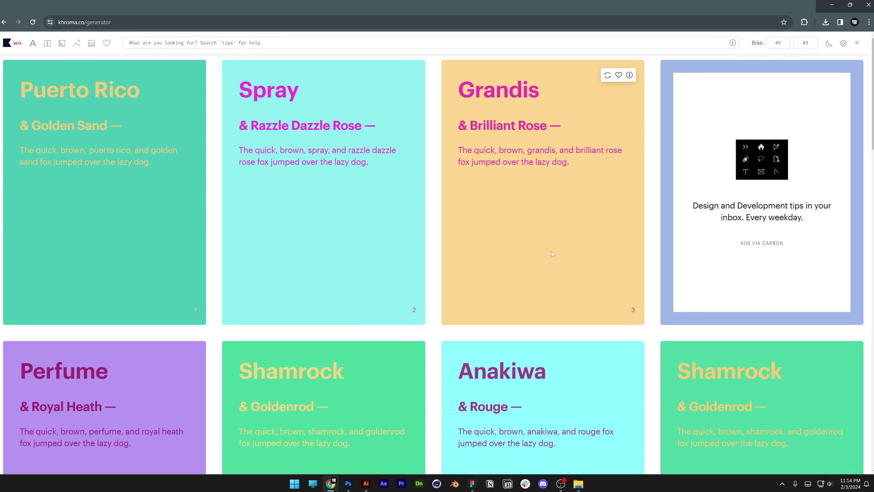
scroll(552, 253, down, 5)
scroll(551, 254, down, 15)
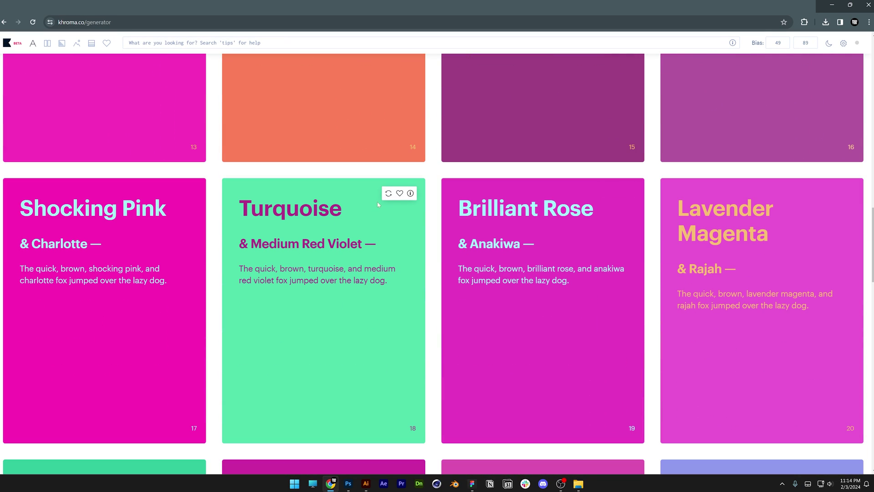
Swap the Turquoise card's colours, then swap the Grandis card's colours and back again.
click(389, 193)
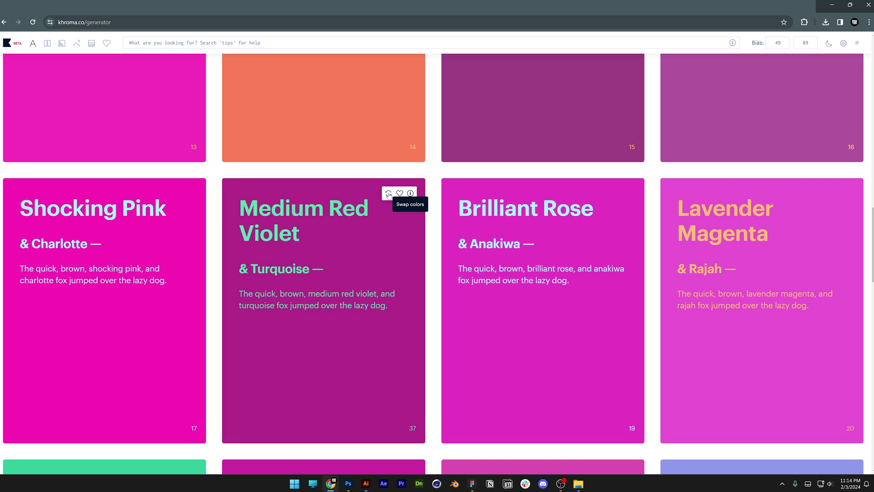
scroll(388, 195, up, 18)
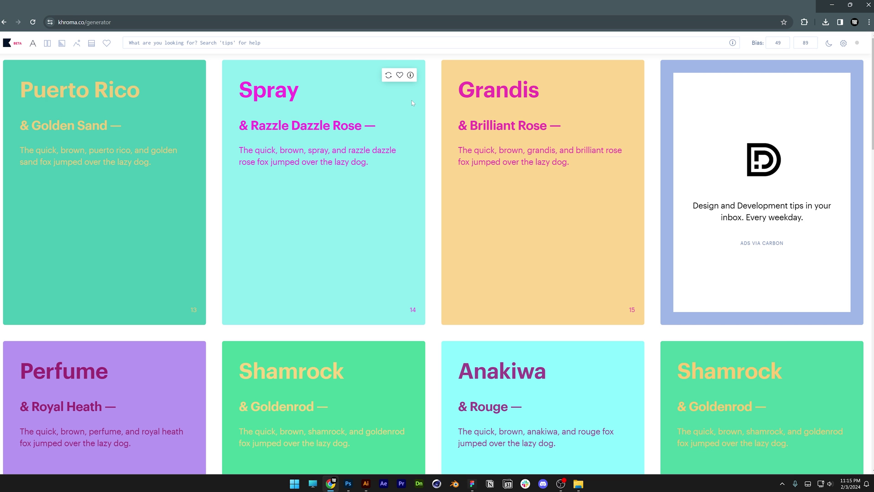
click(608, 76)
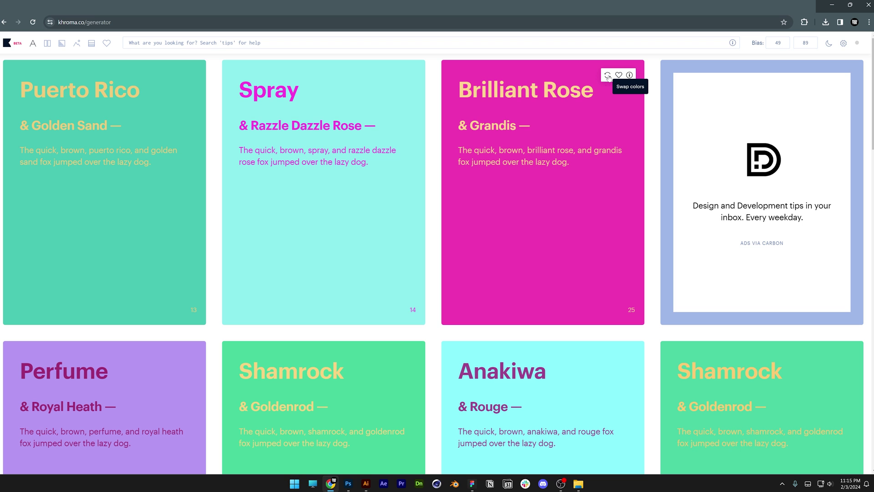
click(608, 76)
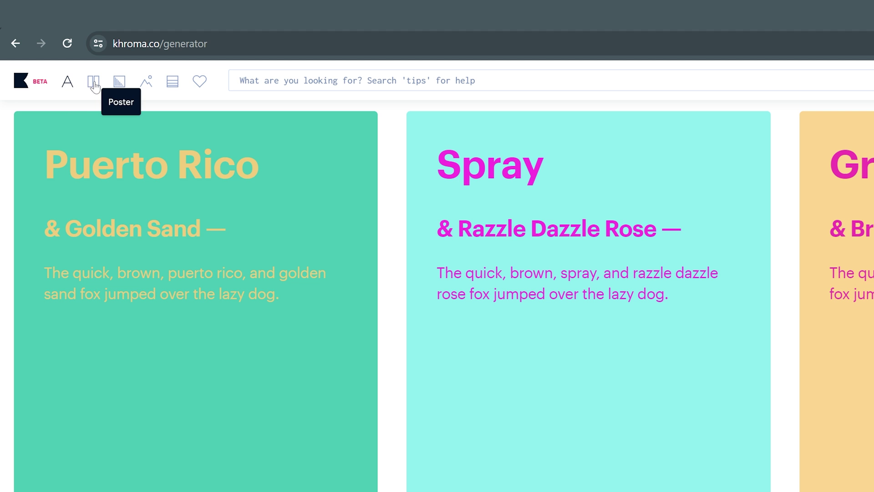
Preview the palettes as two-colour posters and scroll through them.
click(94, 82)
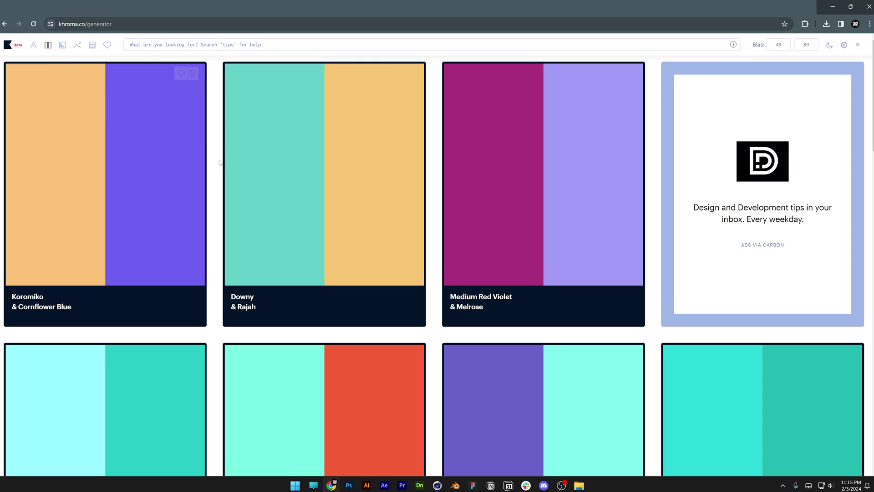
scroll(231, 177, down, 5)
scroll(230, 178, down, 10)
scroll(230, 177, down, 6)
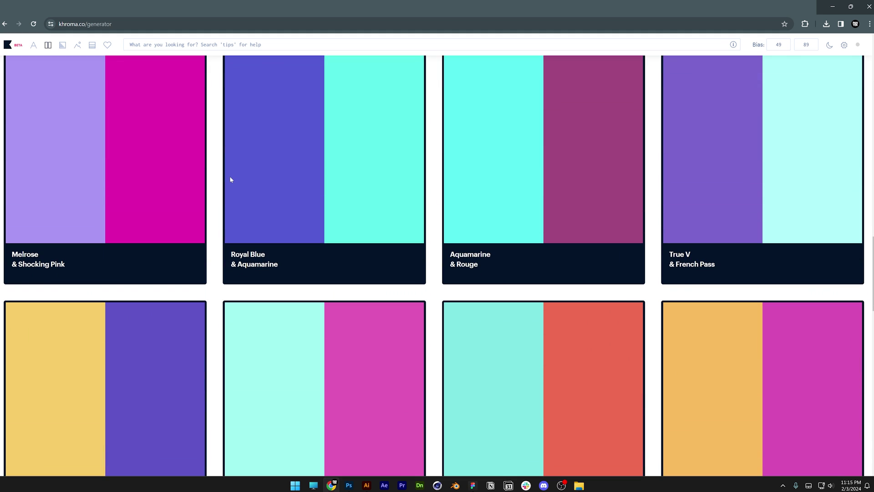
scroll(230, 176, up, 10)
scroll(230, 177, down, 10)
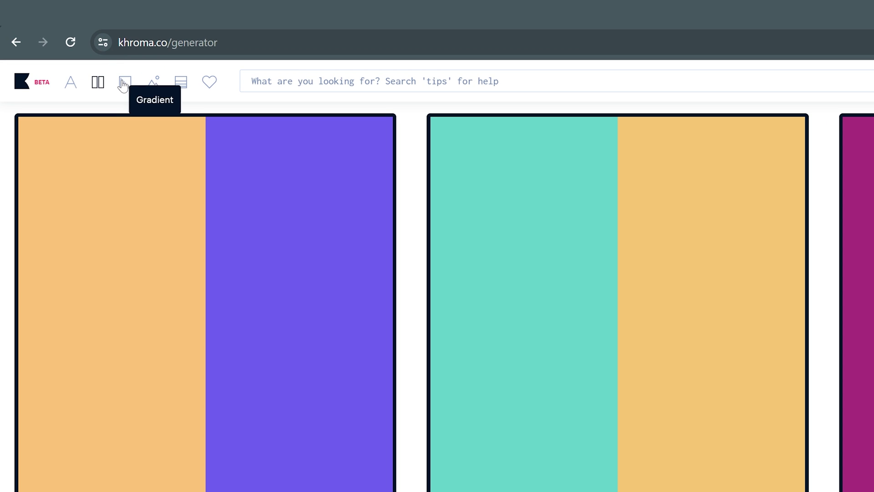
Try the gradient preview, then show the palettes as duotone pineapple photos.
click(95, 64)
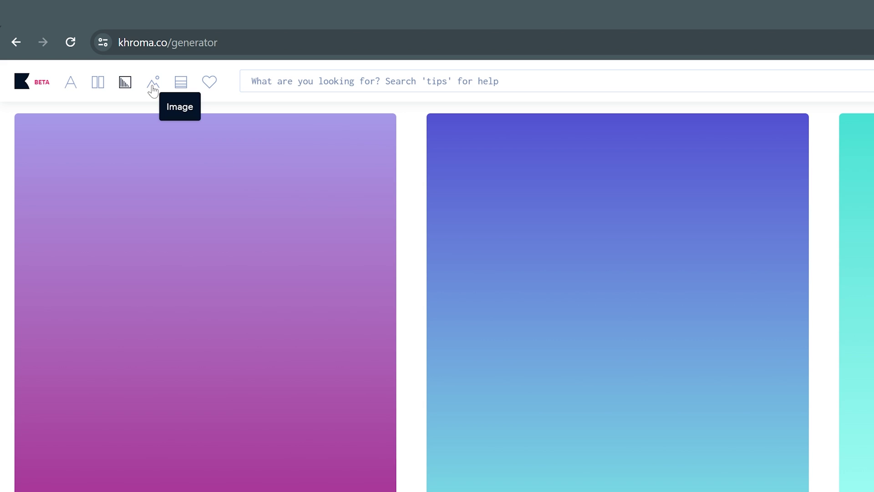
click(153, 90)
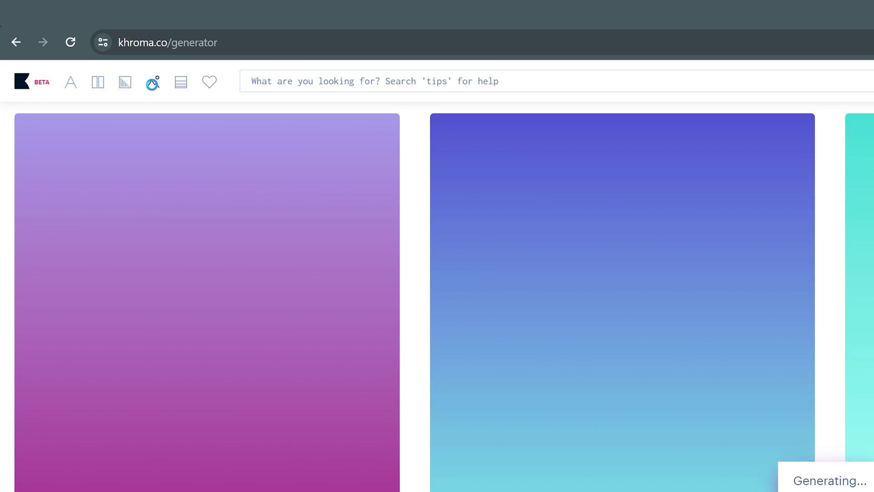
scroll(410, 261, down, 5)
scroll(409, 260, down, 10)
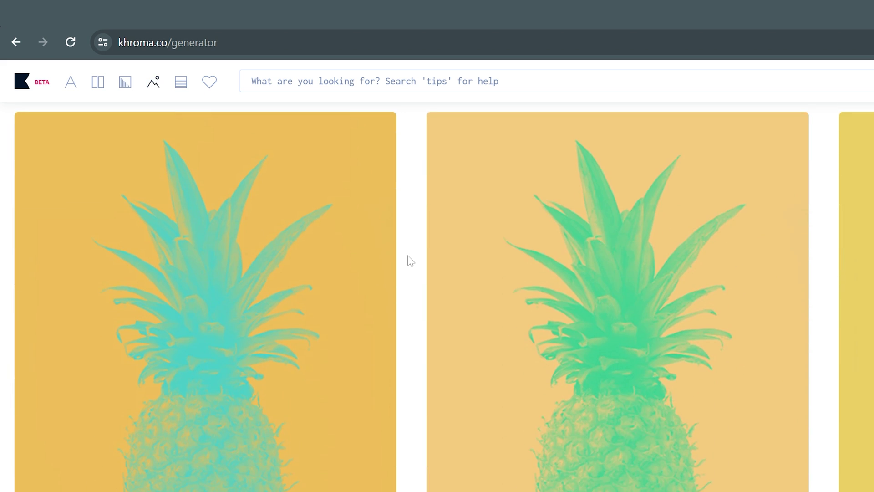
scroll(411, 260, down, 5)
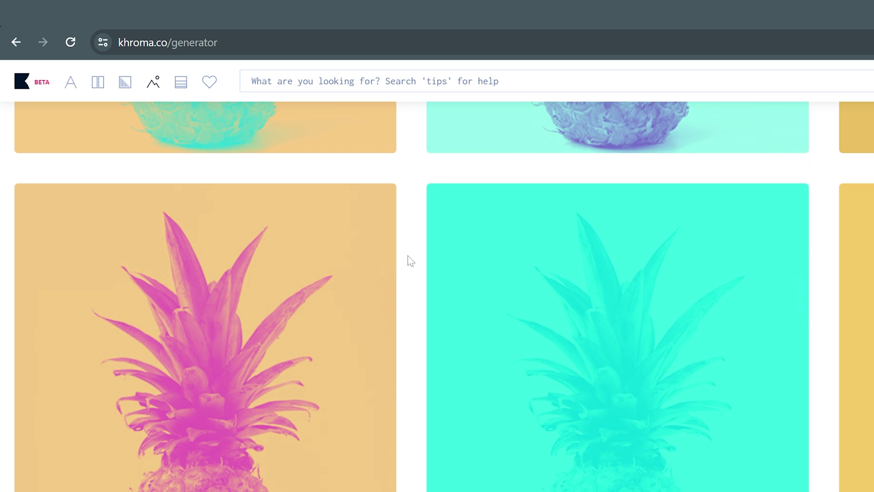
scroll(411, 260, down, 6)
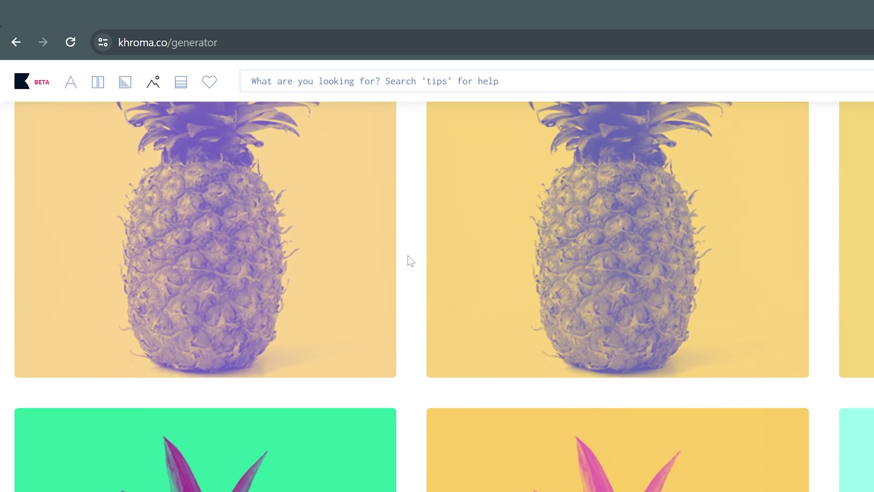
scroll(410, 260, down, 6)
scroll(408, 258, up, 10)
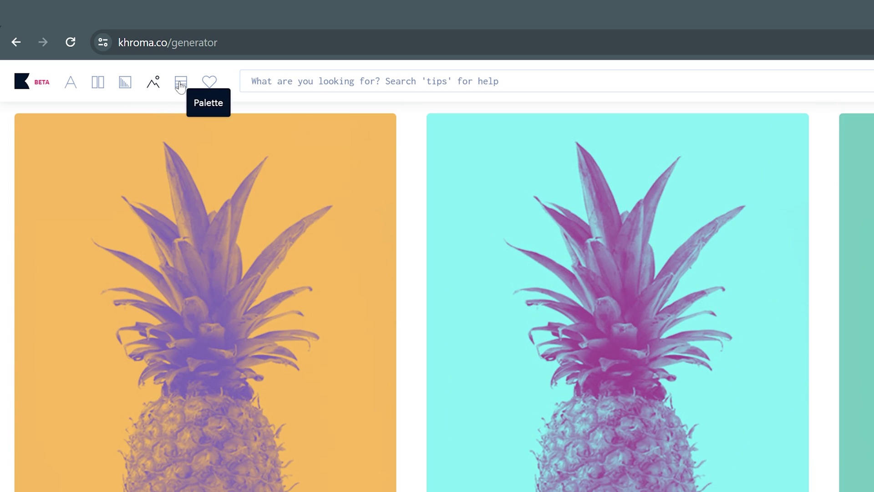
Generate a new palette batch and lower the two Bias values to 1 and 57.
click(180, 83)
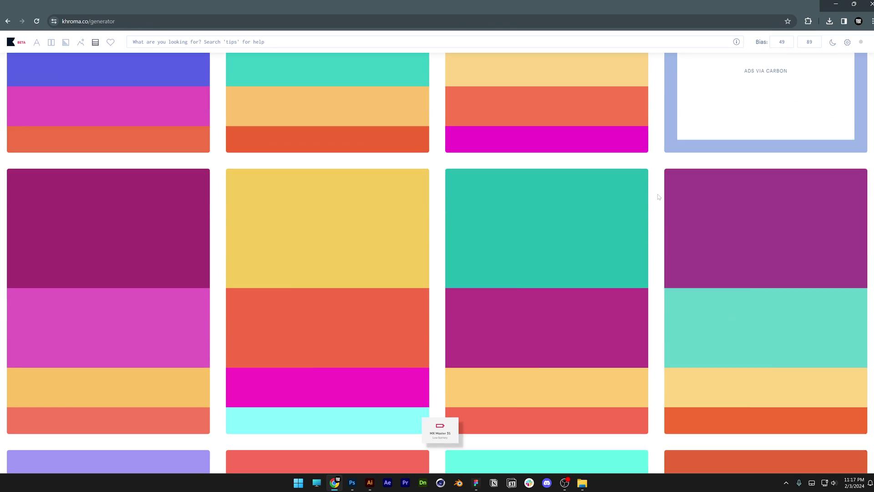
scroll(659, 196, down, 6)
scroll(659, 197, down, 10)
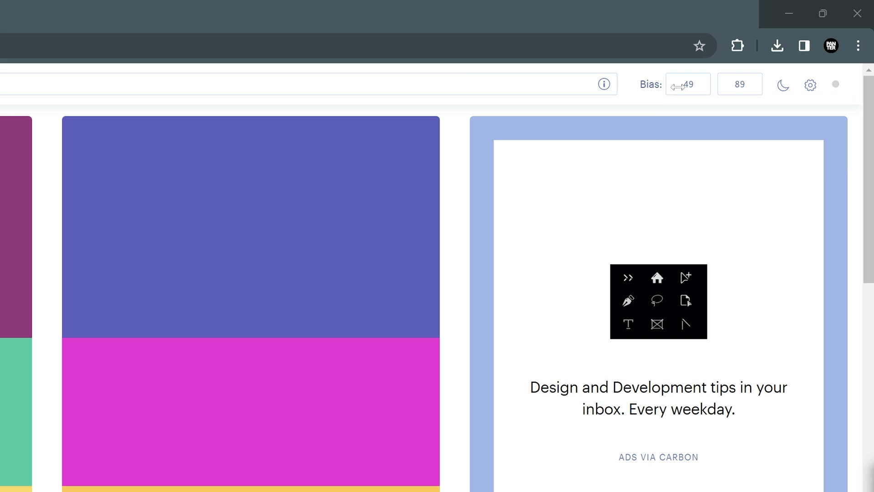
drag(678, 88, 578, 88)
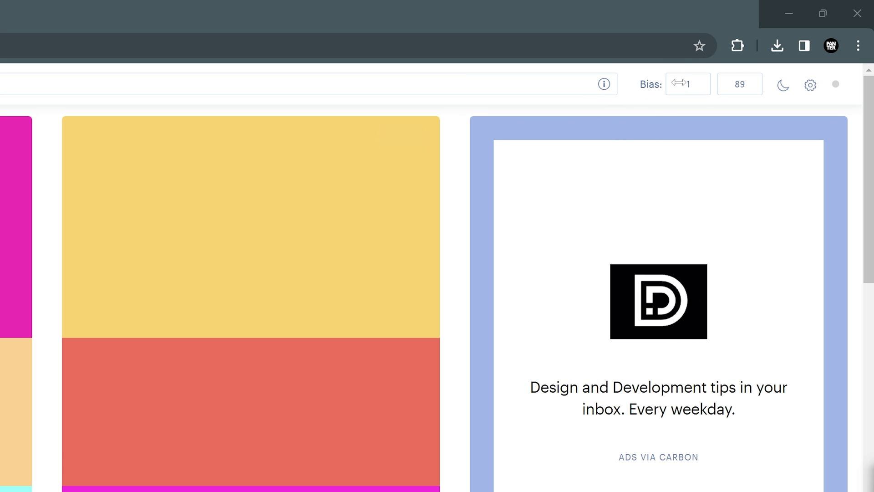
scroll(163, 487, down, 5)
scroll(163, 485, up, 5)
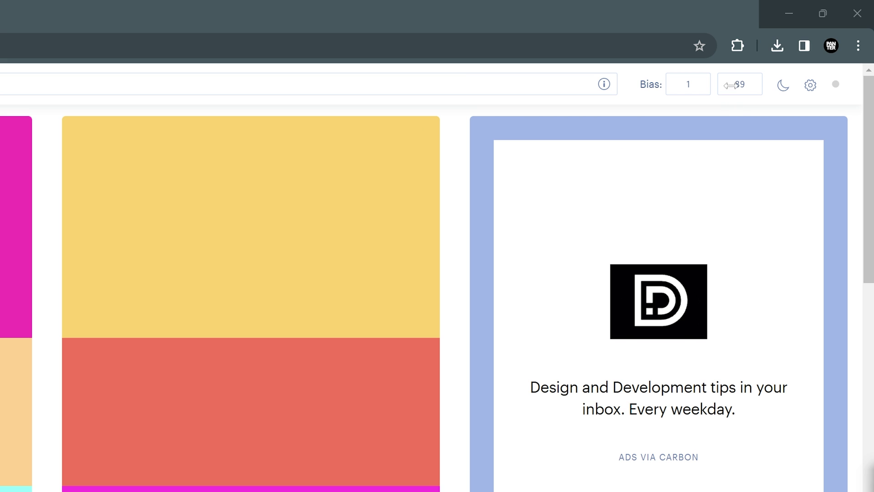
drag(730, 85, 769, 88)
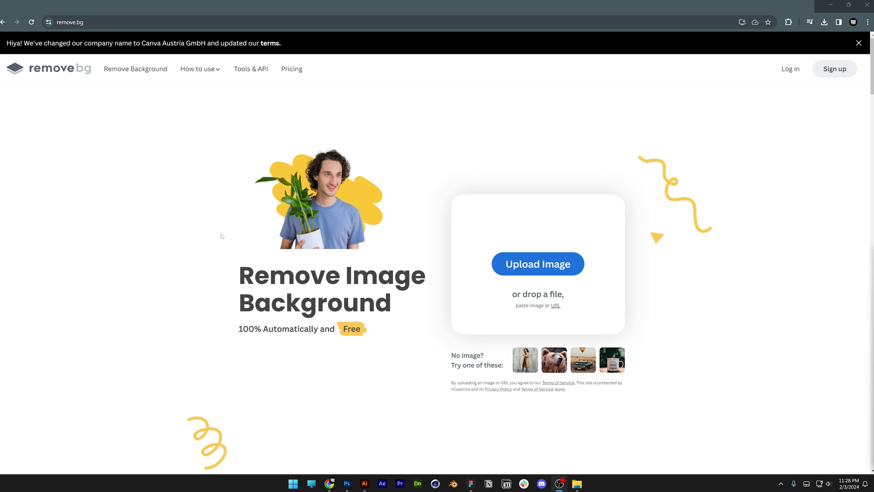
On remove.bg, upload the Model photo of the man in the black hat for background removal.
click(115, 21)
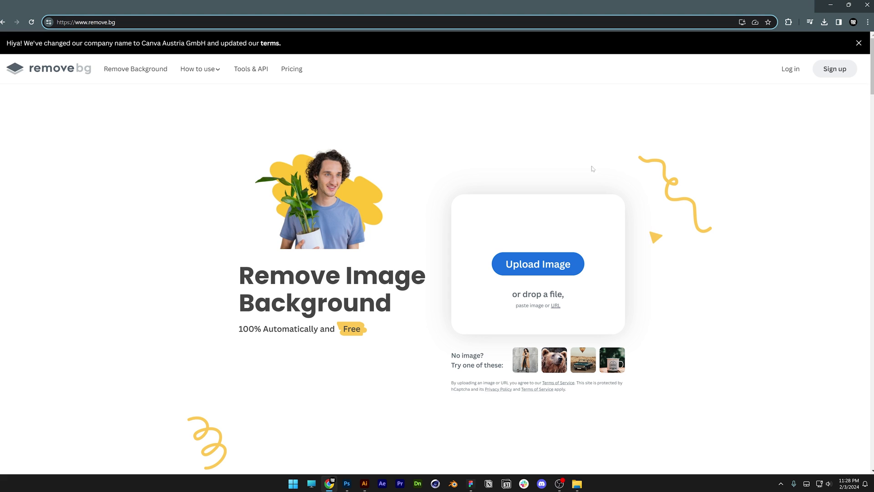
click(656, 234)
click(583, 243)
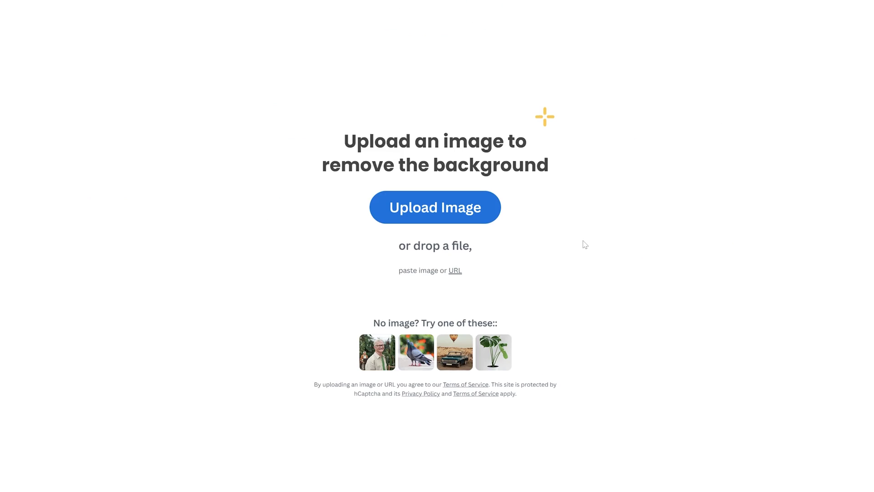
double_click(126, 79)
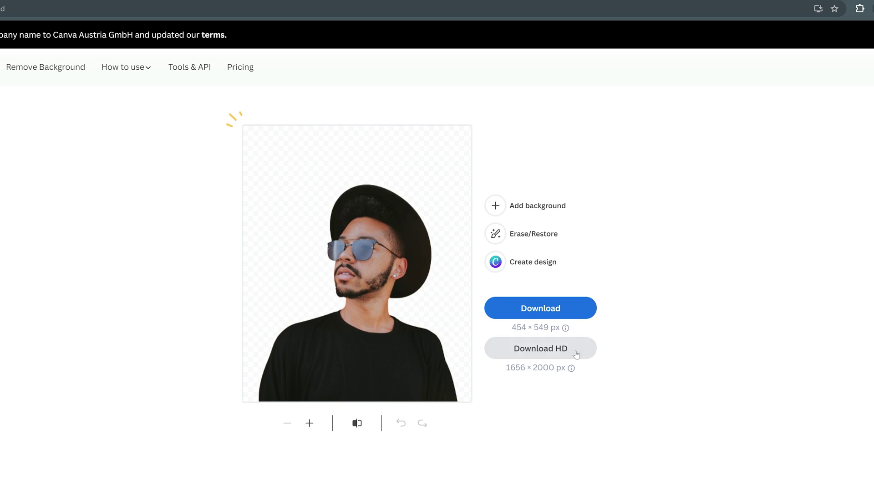
Look at the HD download options and their cost, then dismiss the prompt.
mouse_move(572, 375)
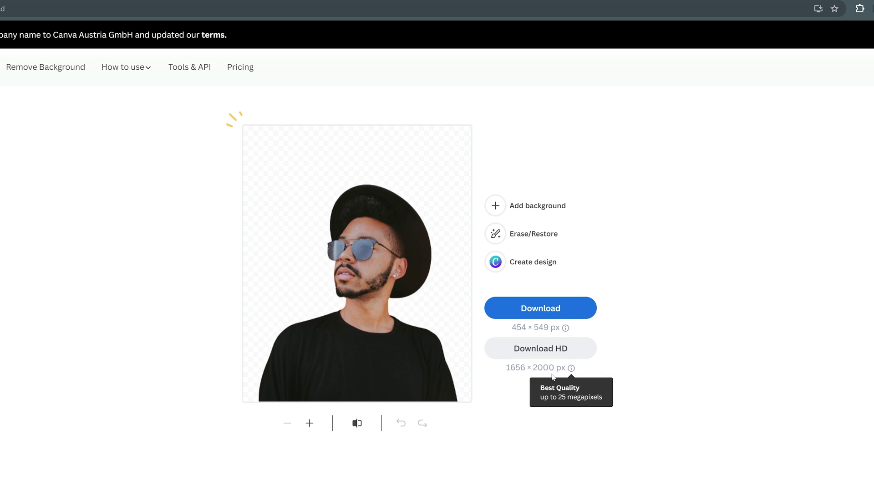
click(568, 351)
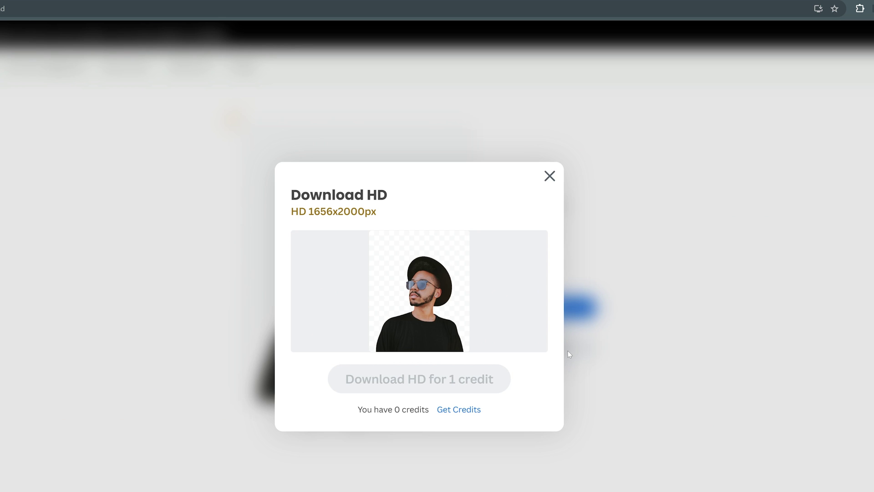
drag(489, 378, 443, 415)
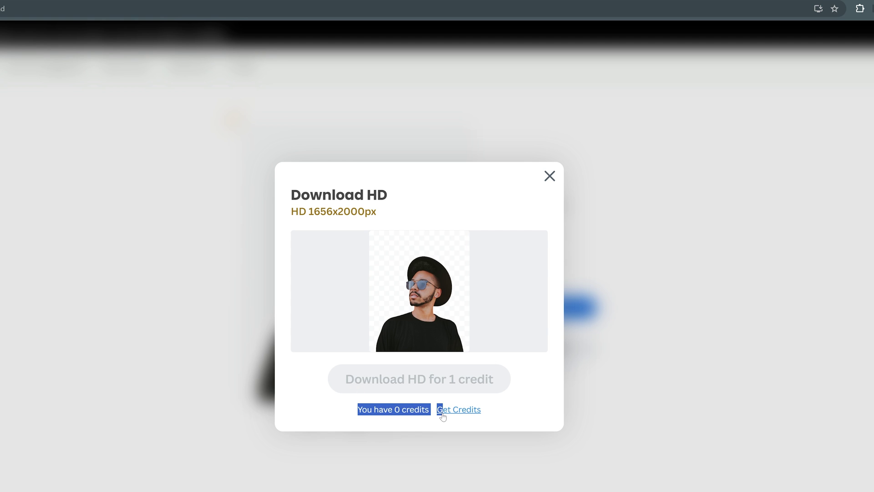
key(Escape)
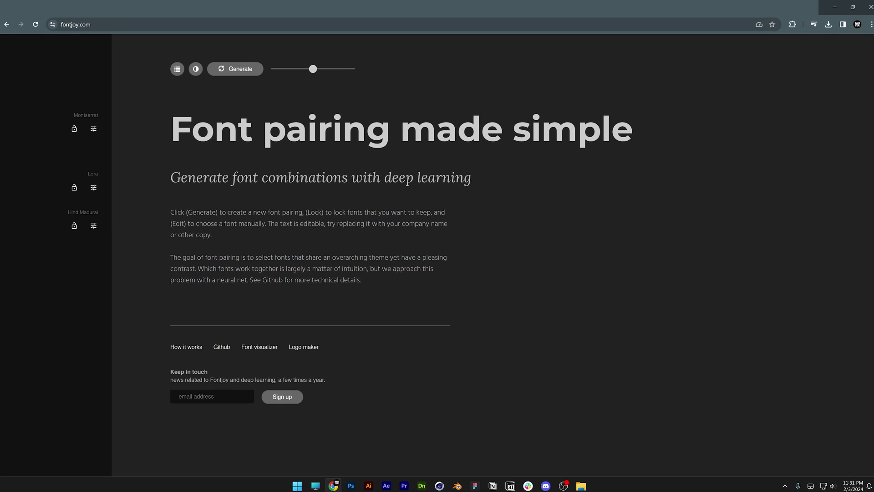
On fontjoy.com, select the whole 'Font pairing made simple' heading so it can be replaced.
click(73, 24)
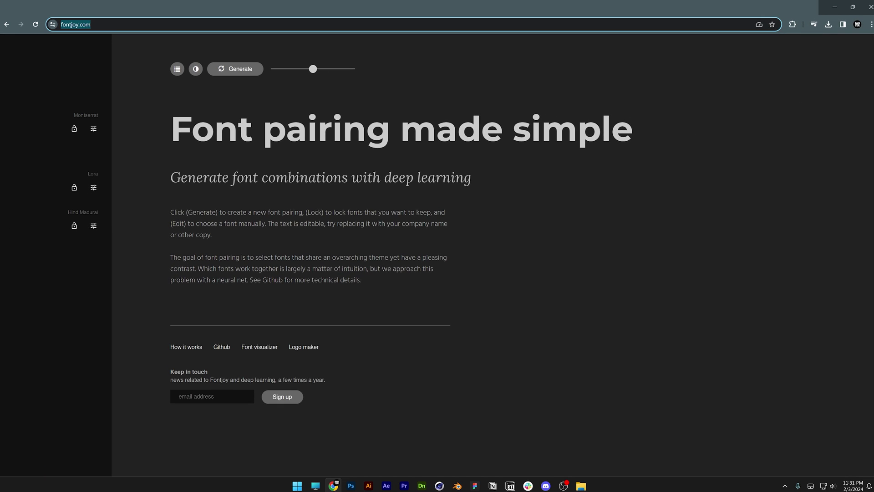
click(168, 130)
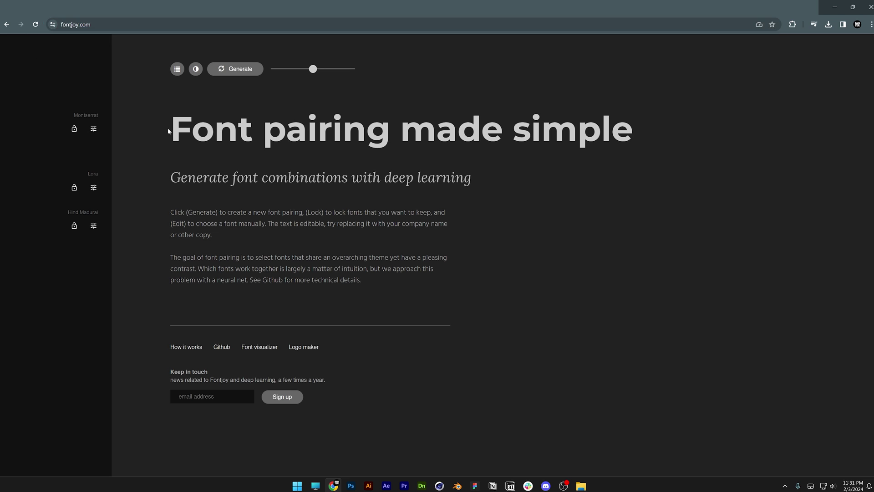
drag(169, 131, 682, 133)
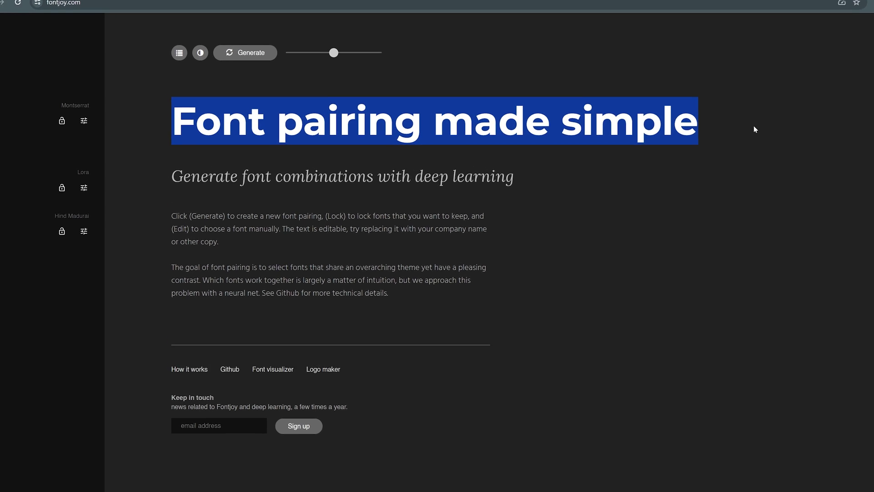
click(683, 136)
drag(747, 121, 156, 104)
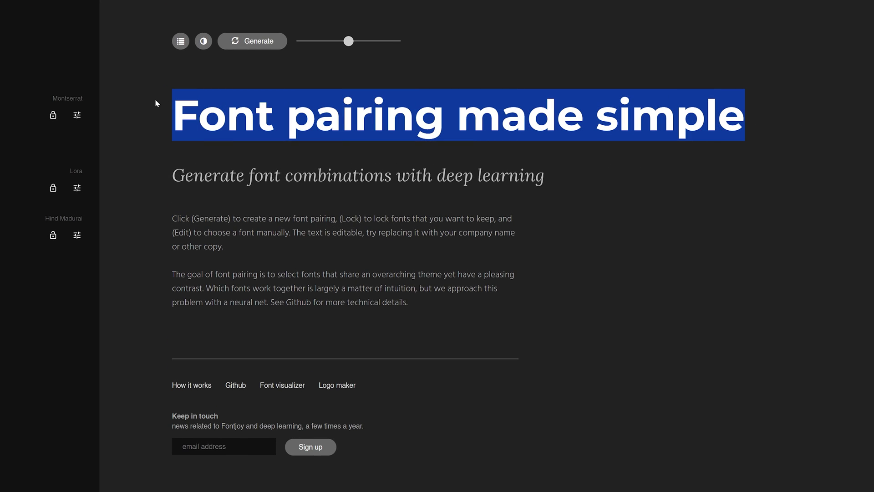
drag(172, 176, 545, 176)
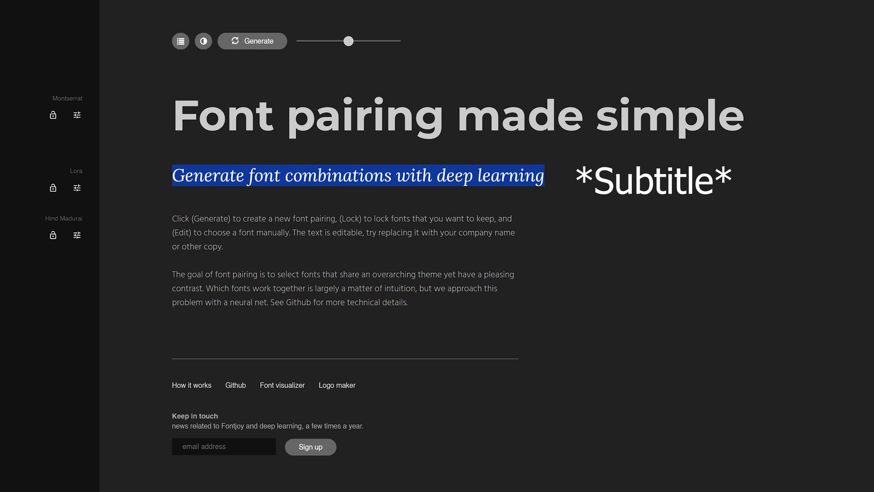
click(378, 274)
drag(408, 303, 148, 213)
click(226, 115)
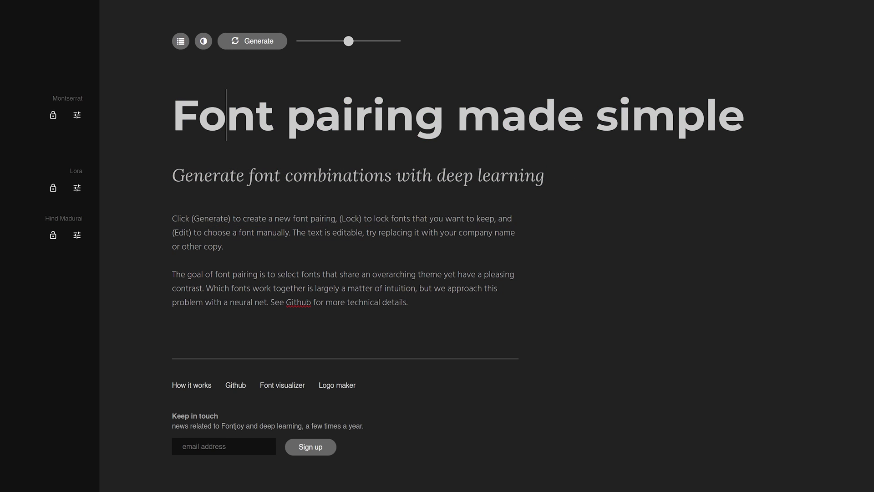
drag(169, 116, 837, 120)
Type 'PANTER Vision' as the heading and generate a couple of new font pairings.
text(PANTER Vision)
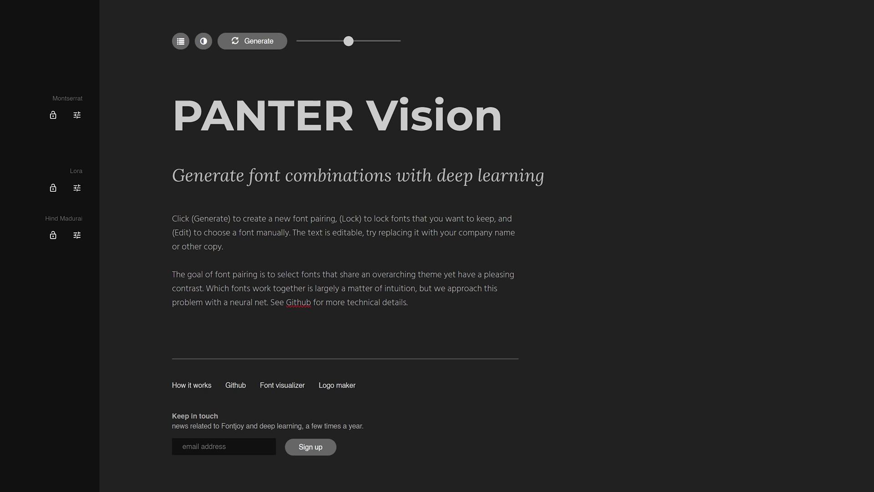
click(259, 42)
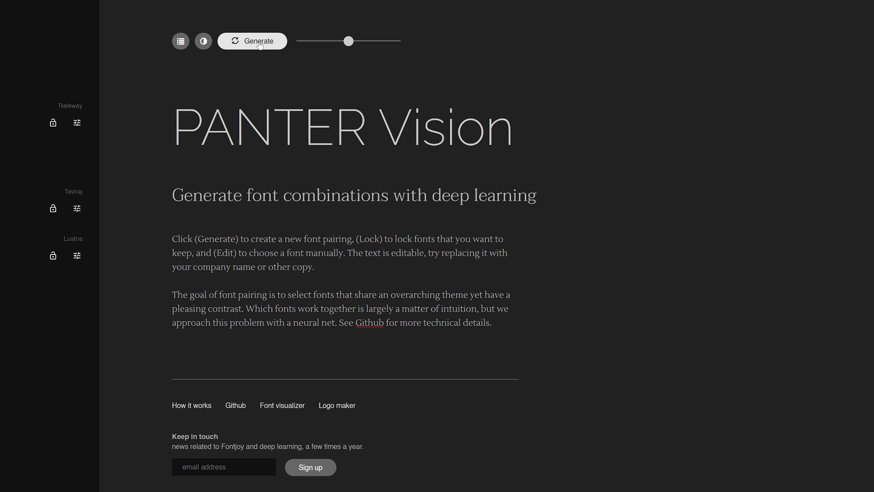
click(259, 42)
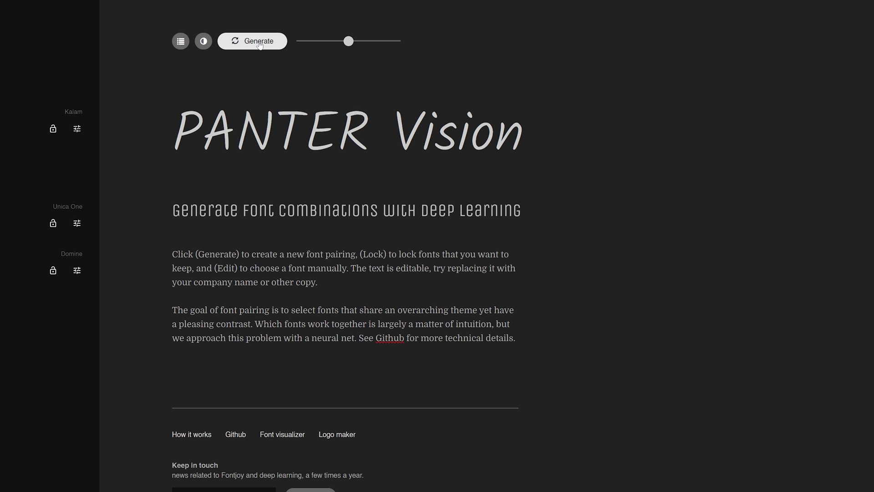
Move the contrast slider to high contrast and regenerate until Simonetta, Pavanam and Khula appear.
click(356, 42)
drag(356, 44, 393, 43)
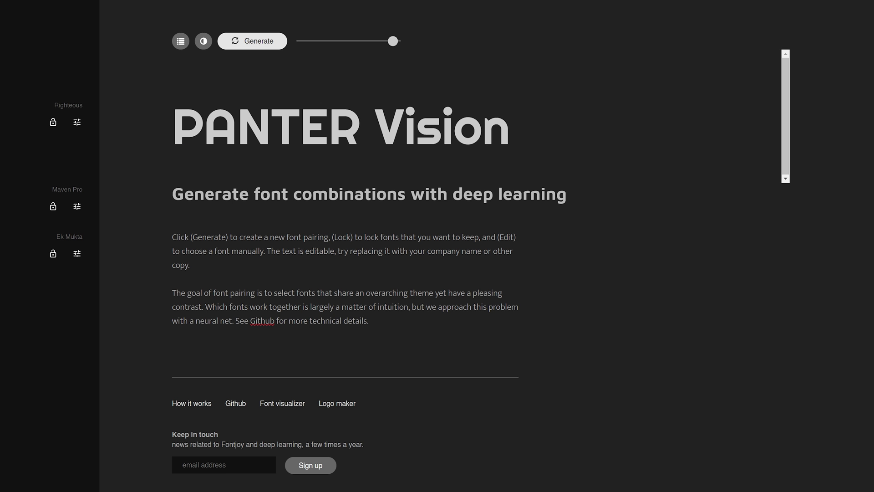
drag(396, 47, 308, 45)
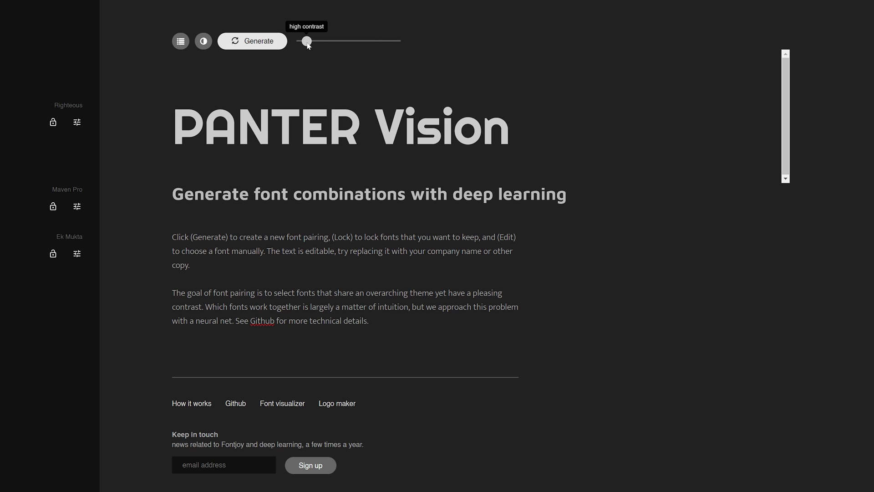
click(257, 42)
click(258, 44)
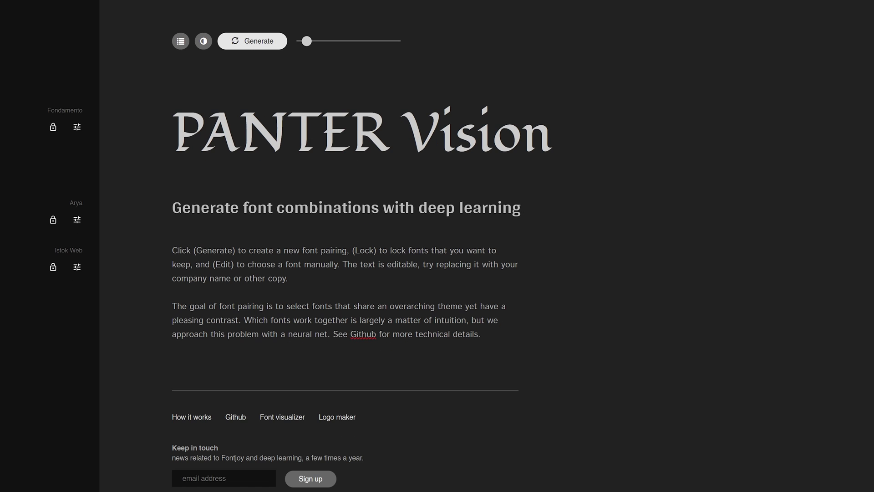
click(258, 42)
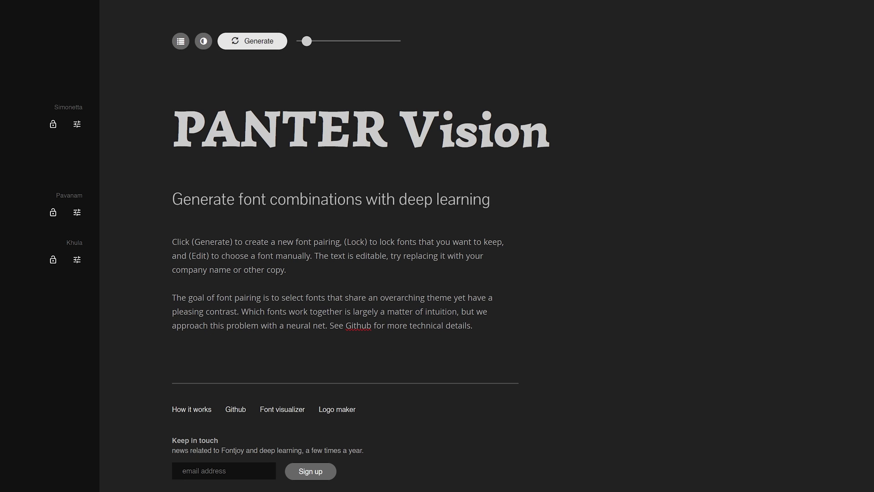
Set the heading to Holtwood One SC and the subheading to Roboto Mono, then use the light theme.
click(77, 127)
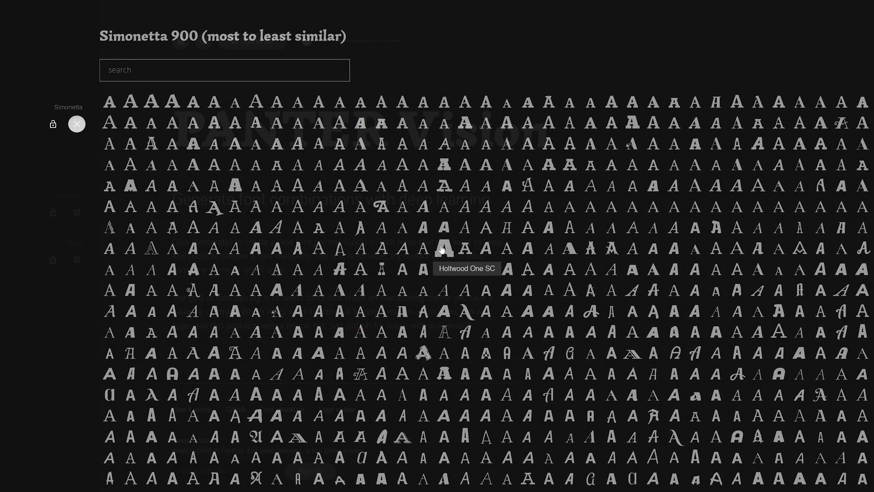
click(442, 249)
click(76, 162)
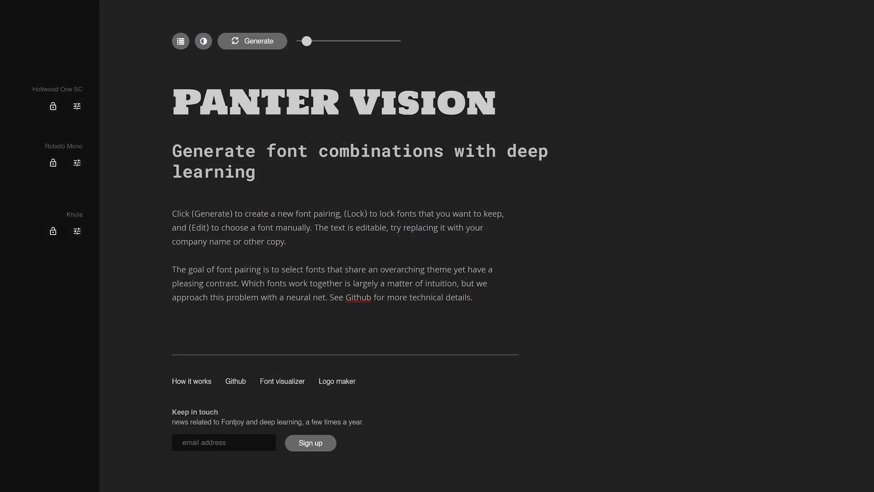
click(203, 42)
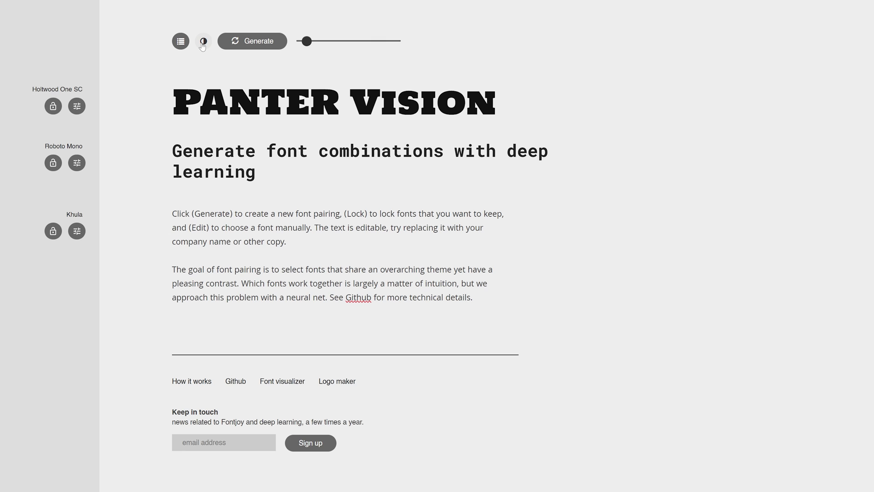